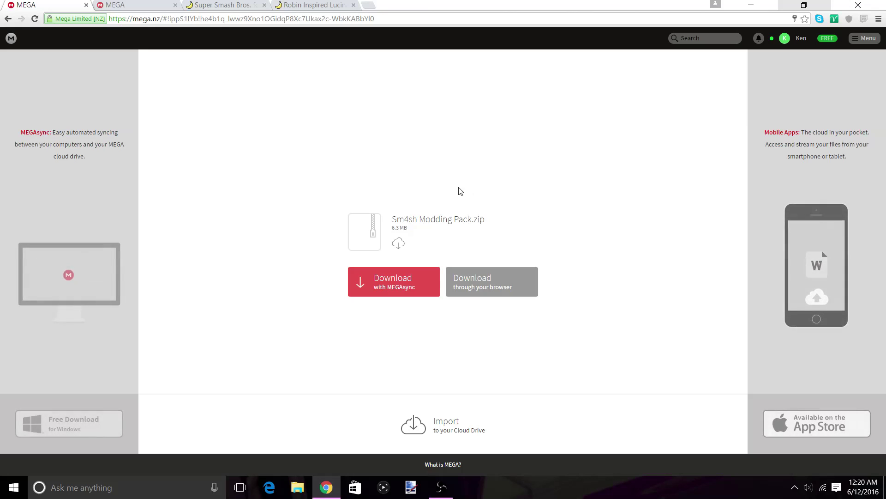
# Review the MEGA download pages for Sm4sh Modding Pack.zip and Thank You.zip.
pyautogui.moveTo(394, 215); pyautogui.dragTo(494, 222)
pyautogui.click(513, 209)
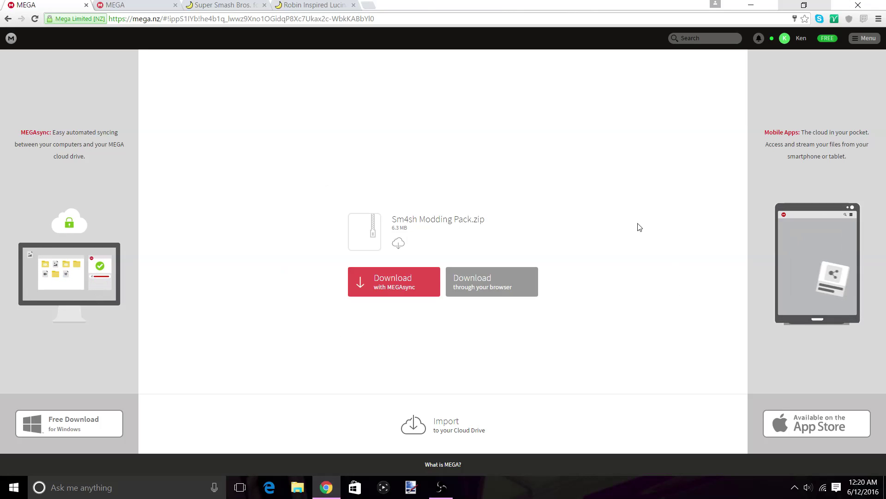
pyautogui.click(179, 5)
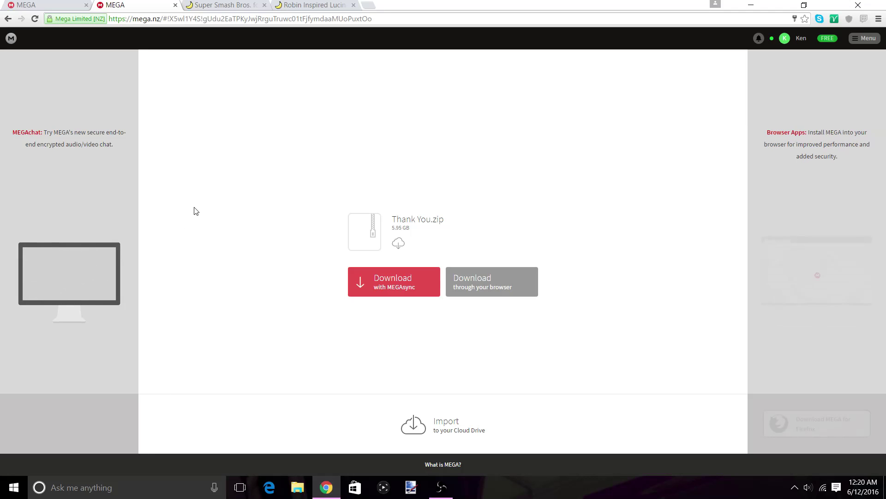
pyautogui.click(51, 5)
pyautogui.click(123, 4)
pyautogui.click(51, 5)
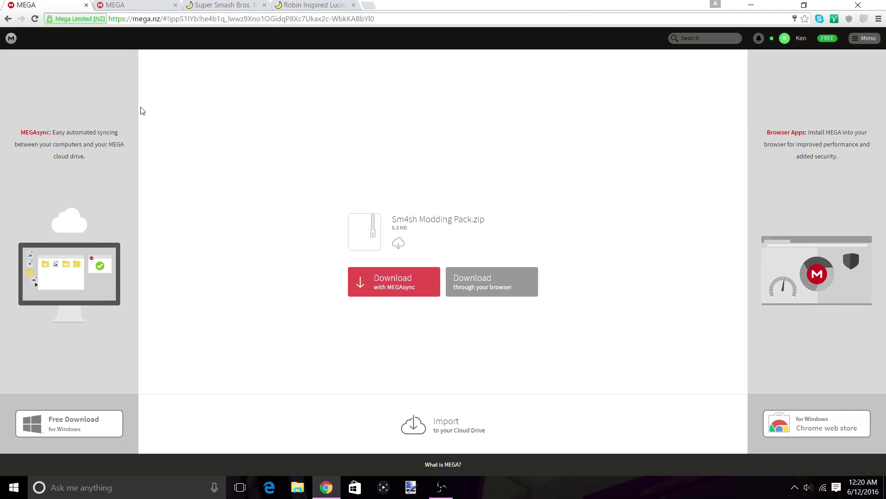
# Minimize the browser and the screen recorder to get to the modding files on the desktop.
pyautogui.click(751, 4)
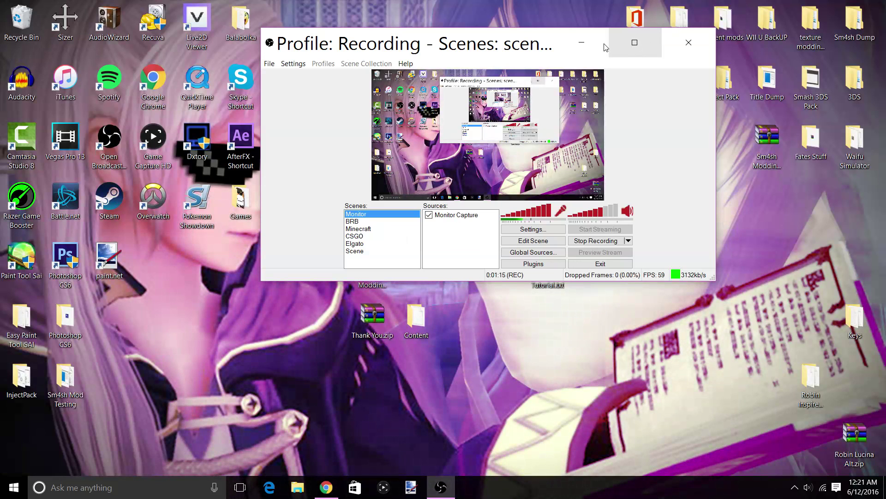
pyautogui.click(583, 43)
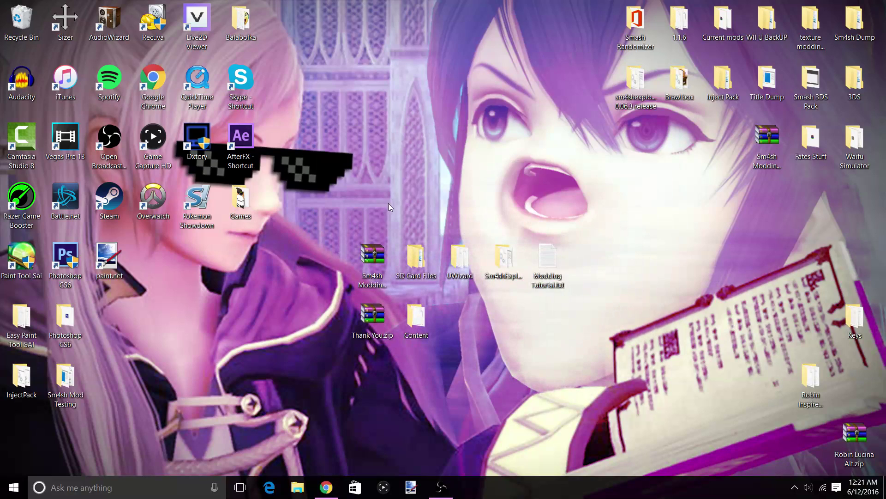
pyautogui.rightClick(372, 266)
pyautogui.click(321, 107)
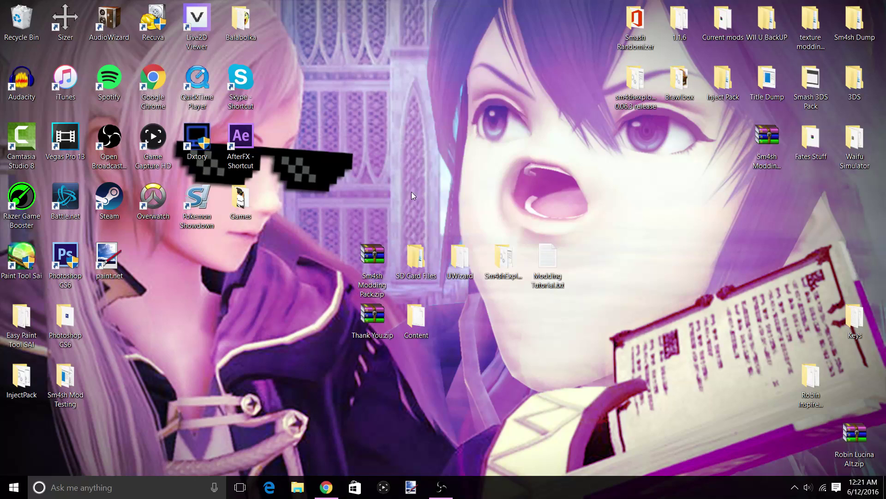
pyautogui.moveTo(420, 241); pyautogui.dragTo(497, 184)
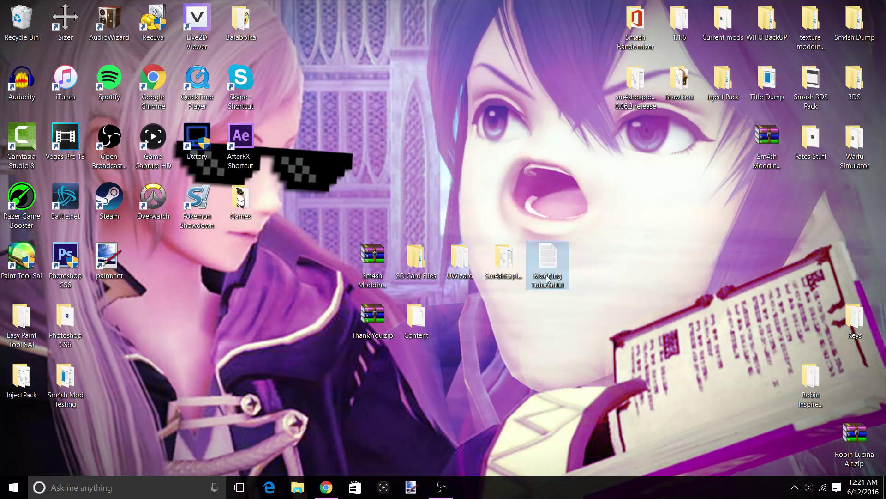
pyautogui.moveTo(553, 207); pyautogui.dragTo(543, 294)
pyautogui.click(445, 259)
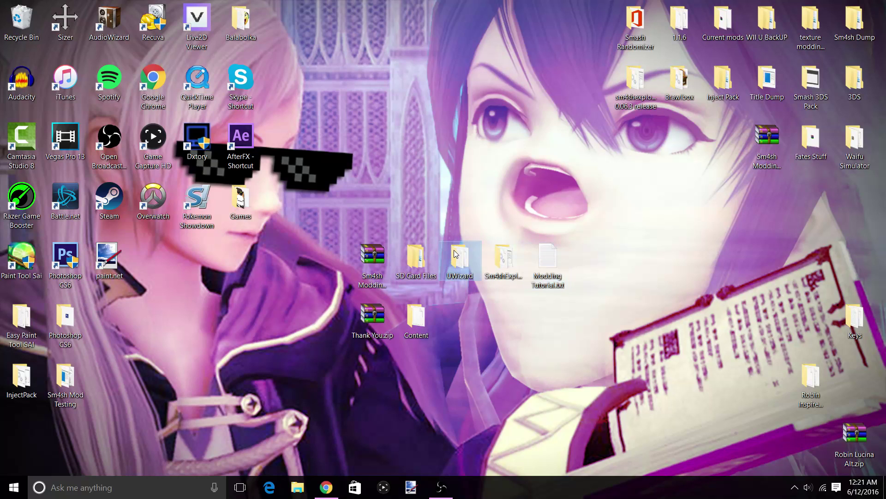
# Launch Uwizard.exe from the desktop UWizard folder and show its Wii U key settings.
pyautogui.doubleClick(456, 253)
pyautogui.doubleClick(421, 256)
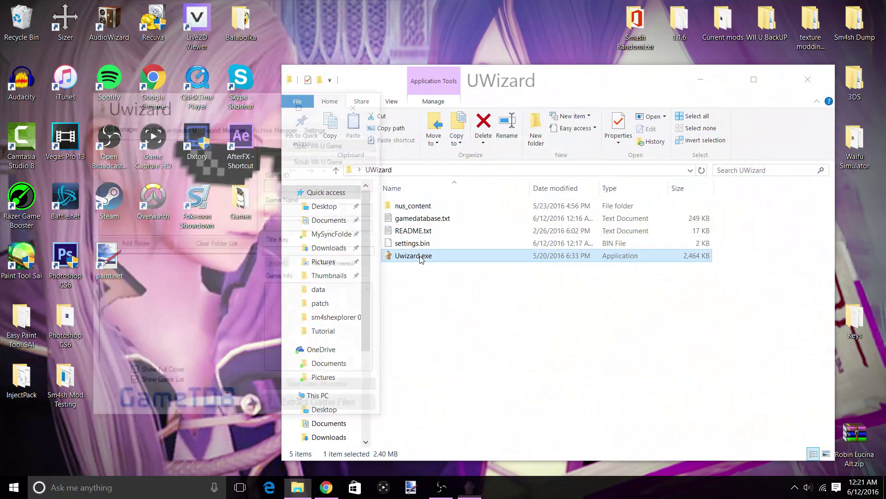
pyautogui.click(320, 129)
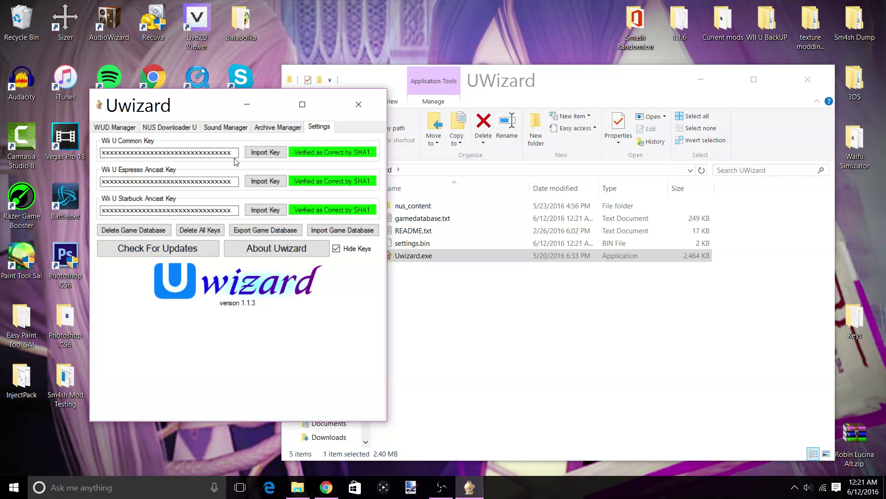
# Fill in the NUS Downloader U with title ID 0005000E10144F00 and Decrypt Contents enabled, then minimize Uwizard.
pyautogui.click(184, 130)
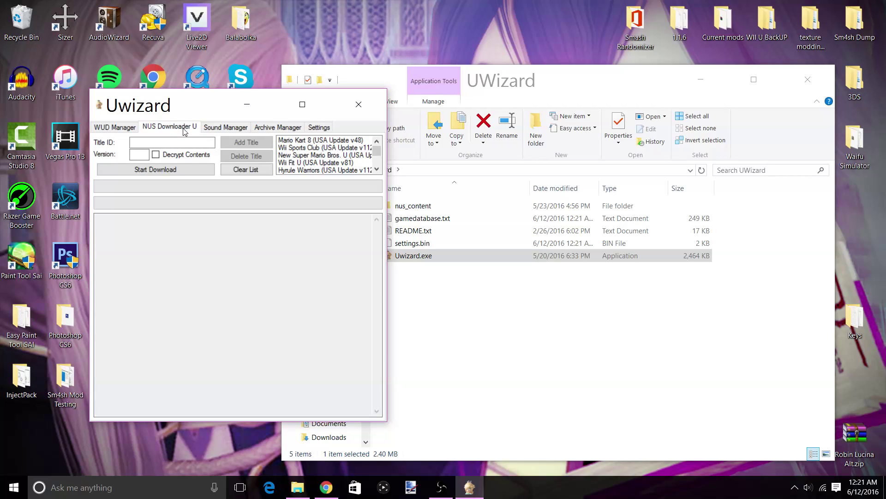
pyautogui.write('0005000E10144F00')
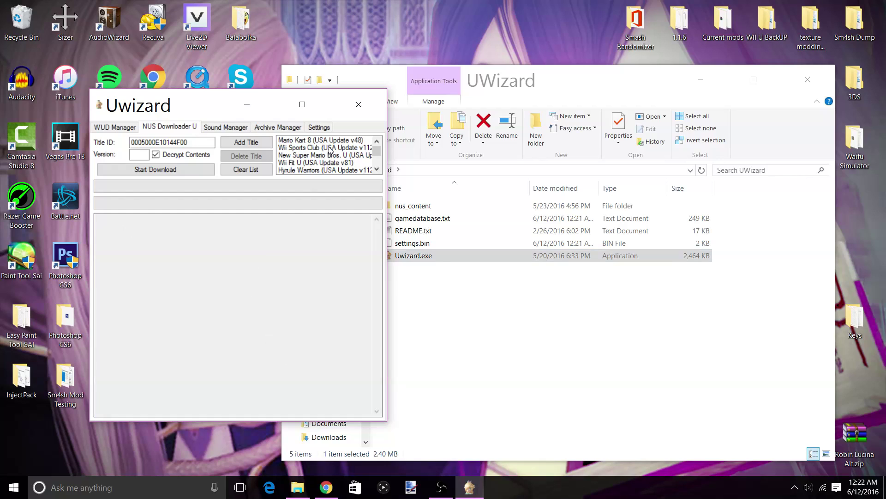
pyautogui.click(254, 105)
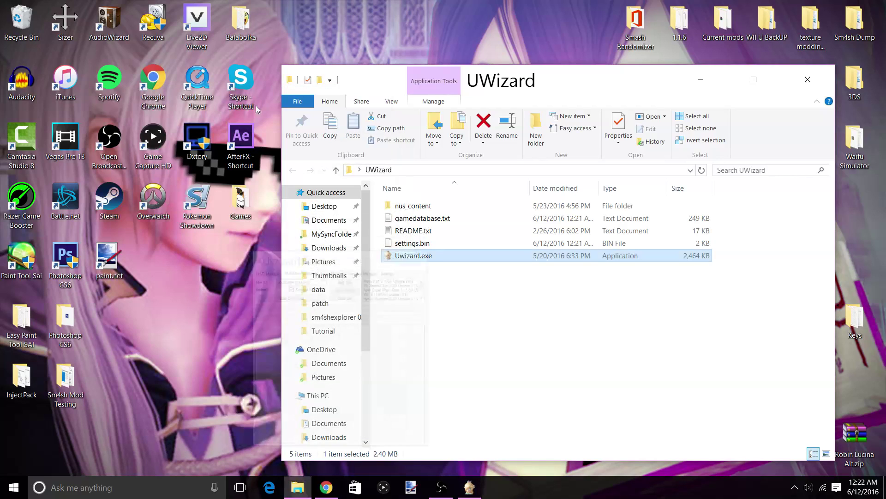
# Open the update's content folder inside nus_content, 0005000E10144F00, 288.
pyautogui.click(412, 209)
pyautogui.doubleClick(405, 209)
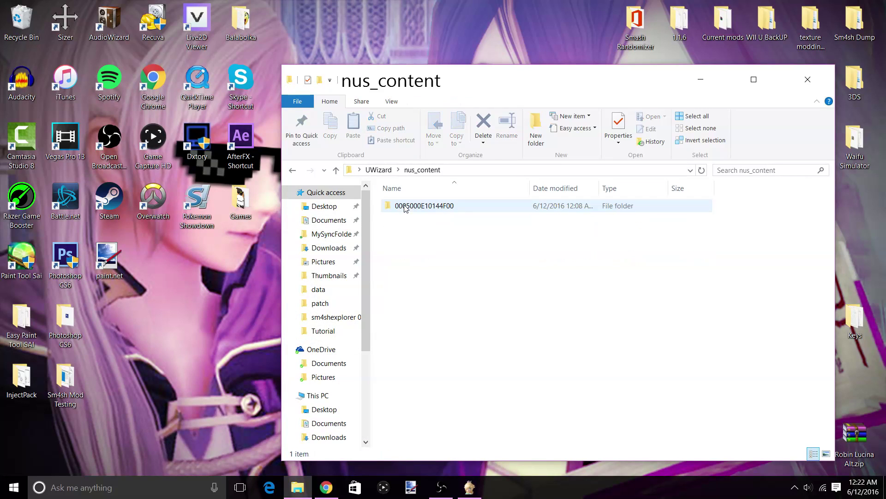
pyautogui.doubleClick(408, 210)
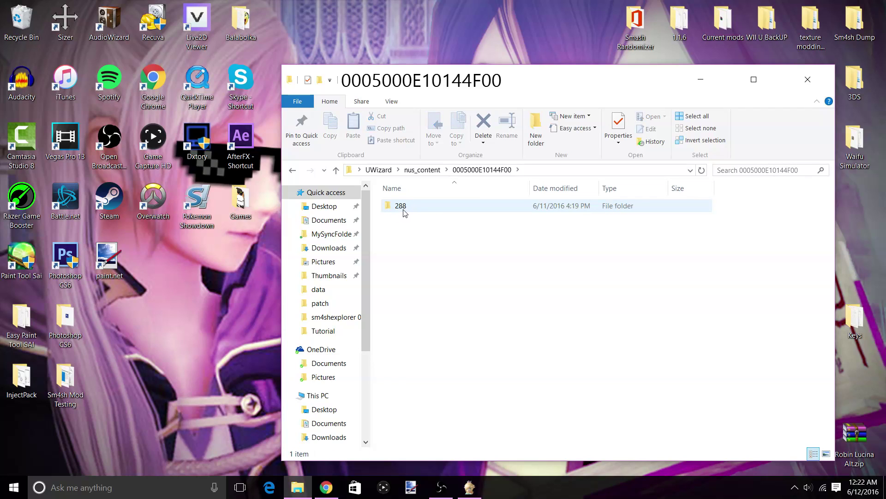
pyautogui.doubleClick(401, 206)
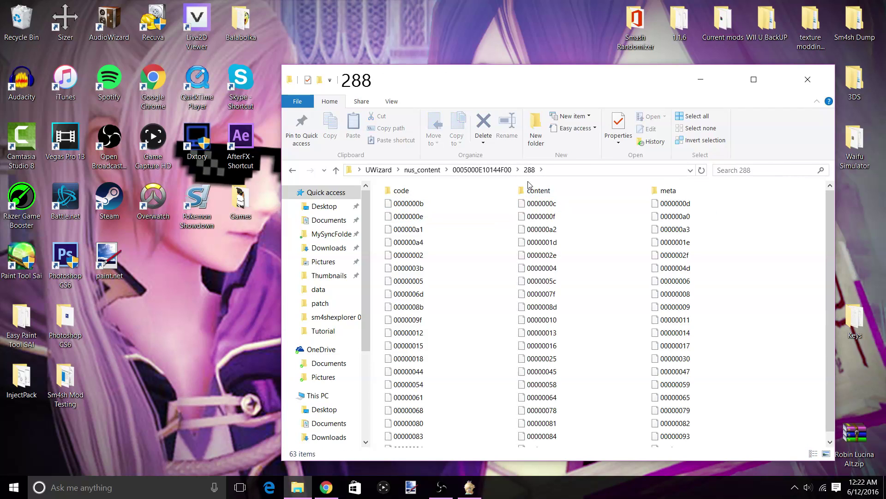
pyautogui.moveTo(568, 96); pyautogui.dragTo(350, 92)
pyautogui.doubleClick(321, 187)
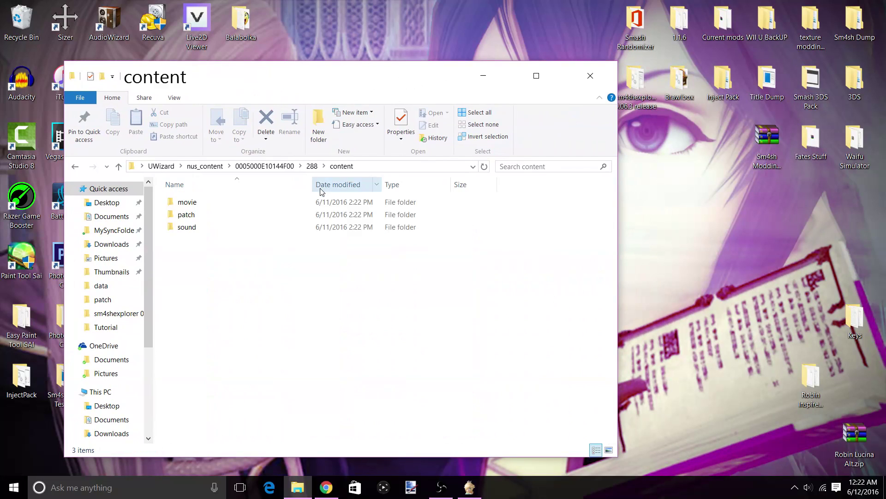
# Copy the ls file from Sm4sh Modding Pack.zip into the update's content folder and close the archive.
pyautogui.moveTo(234, 75); pyautogui.dragTo(737, 84)
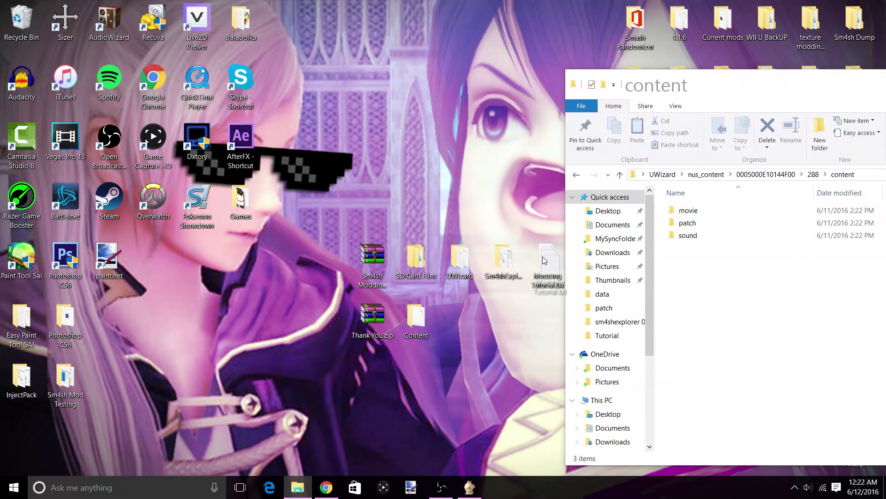
pyautogui.click(549, 273)
pyautogui.moveTo(666, 88); pyautogui.dragTo(42, 94)
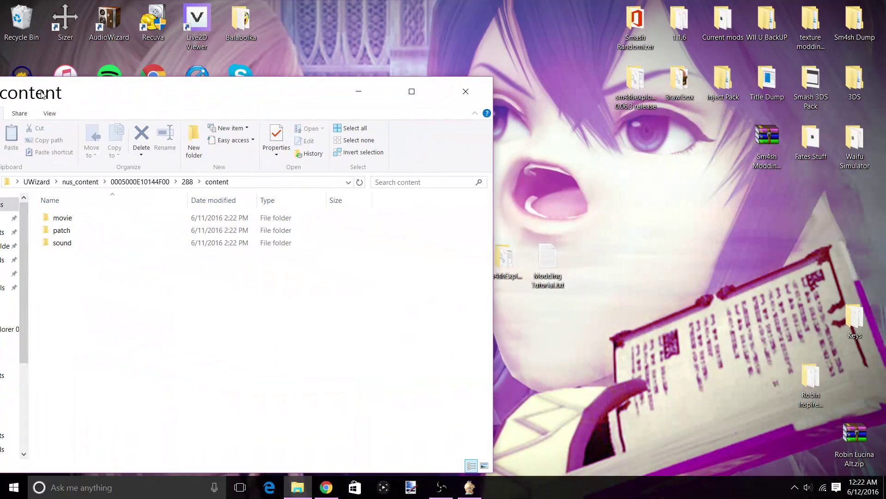
pyautogui.moveTo(259, 93); pyautogui.dragTo(790, 88)
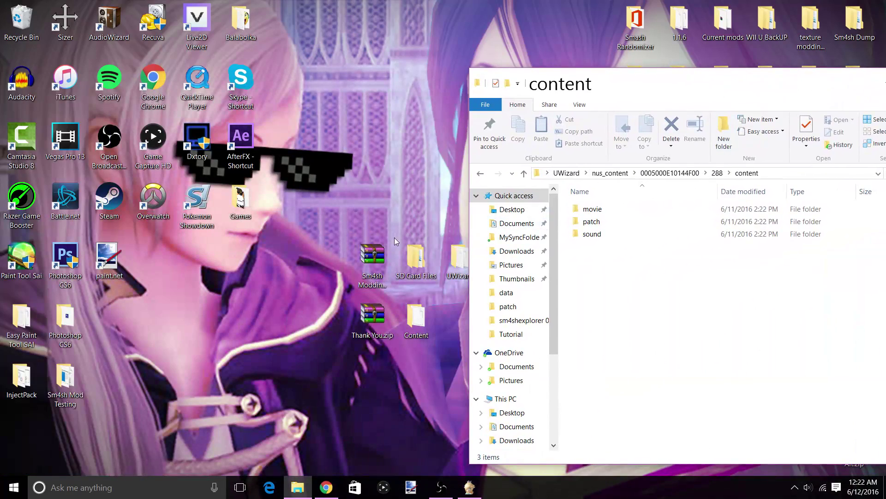
pyautogui.click(366, 249)
pyautogui.doubleClick(366, 249)
pyautogui.moveTo(568, 93); pyautogui.dragTo(162, 93)
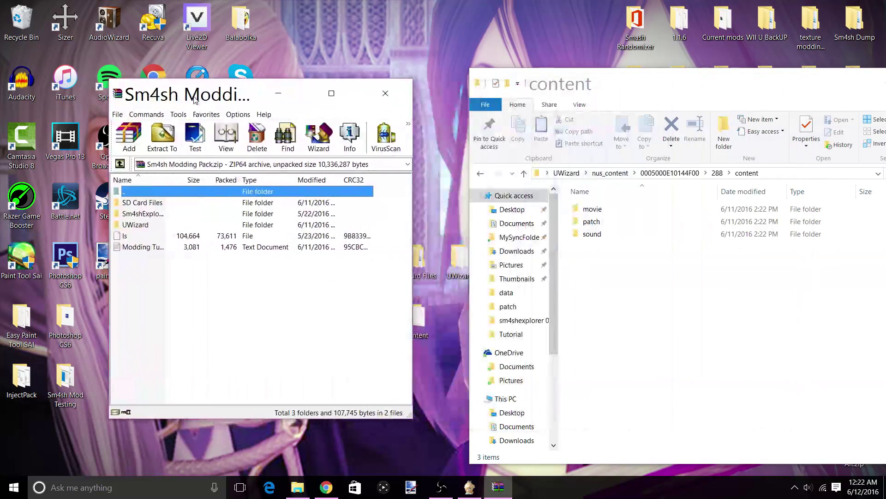
pyautogui.click(317, 263)
pyautogui.moveTo(121, 236); pyautogui.dragTo(162, 234)
pyautogui.moveTo(684, 265); pyautogui.dragTo(653, 251)
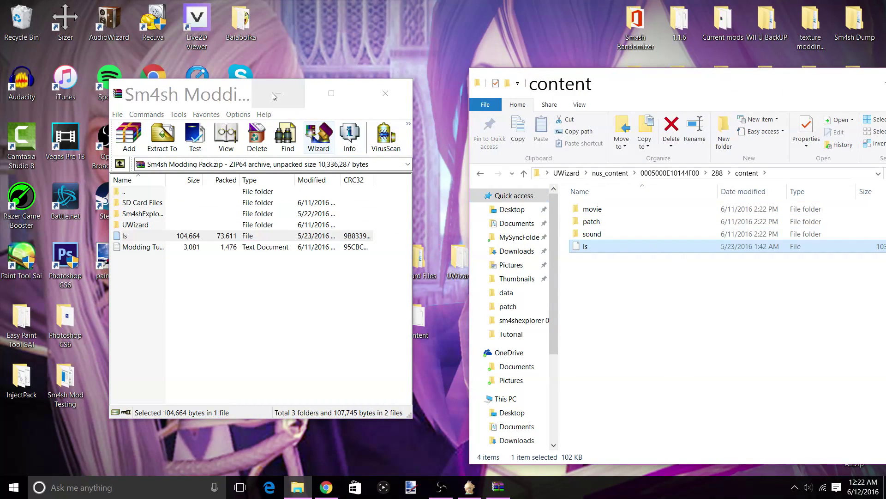
pyautogui.click(375, 97)
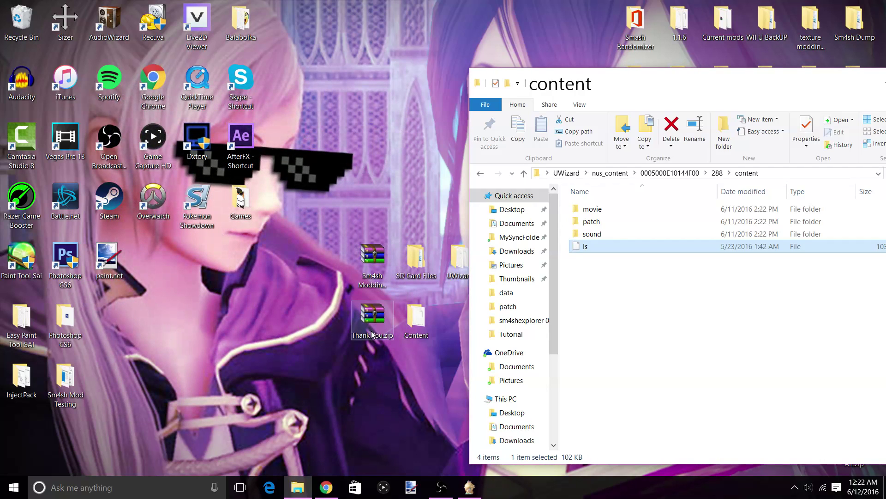
# Extract dt00 and dt01 from the Content folder of Thank You.zip into the update's content folder, then close the archive.
pyautogui.doubleClick(416, 320)
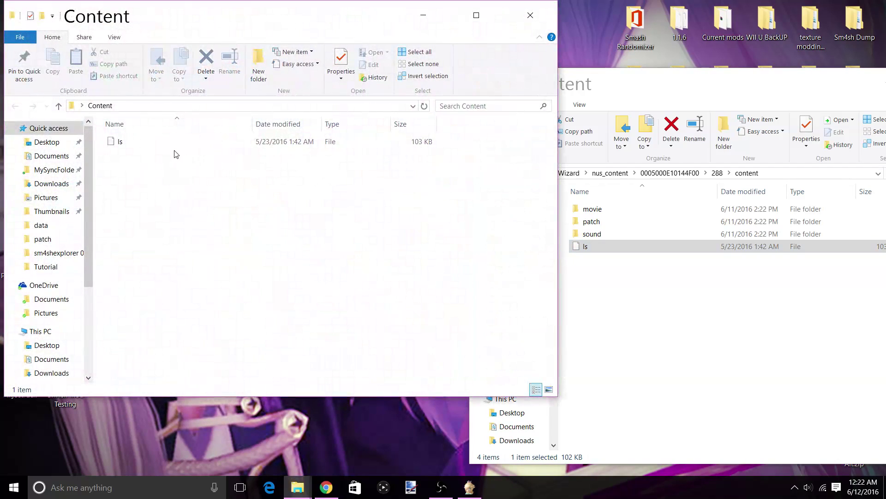
pyautogui.click(530, 15)
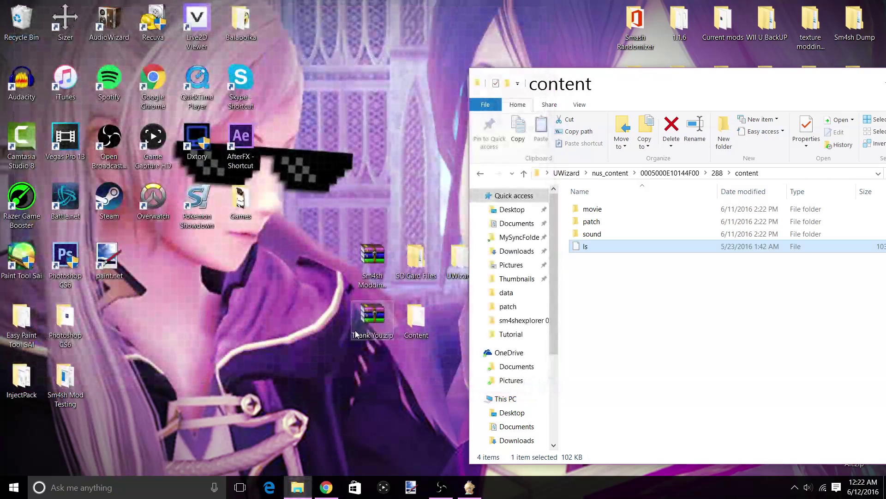
pyautogui.doubleClick(372, 318)
pyautogui.doubleClick(154, 202)
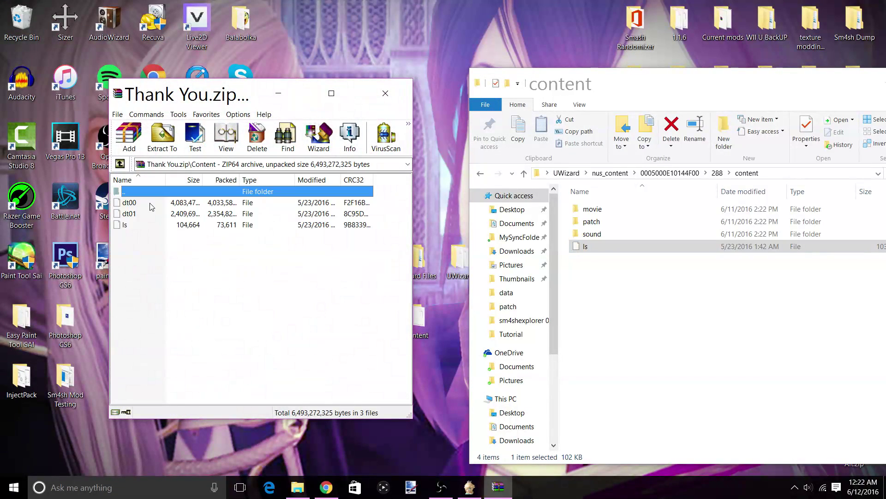
pyautogui.click(125, 203)
pyautogui.click(335, 265)
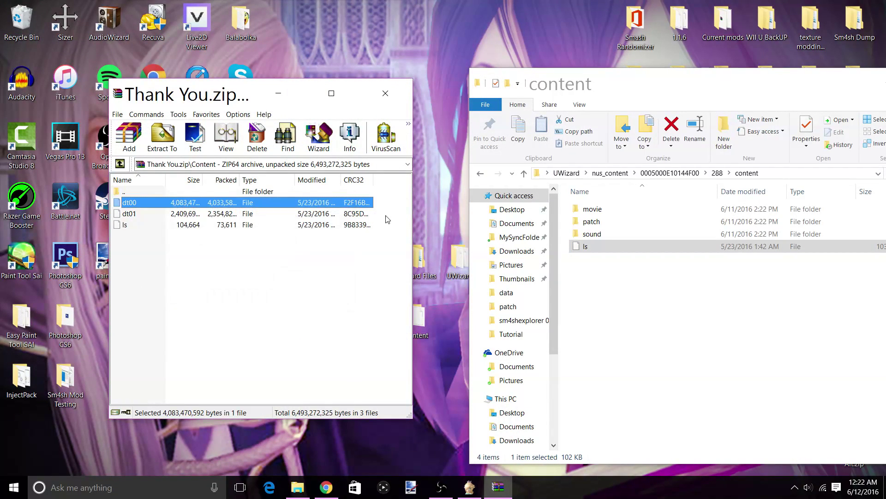
pyautogui.moveTo(387, 219); pyautogui.dragTo(648, 291)
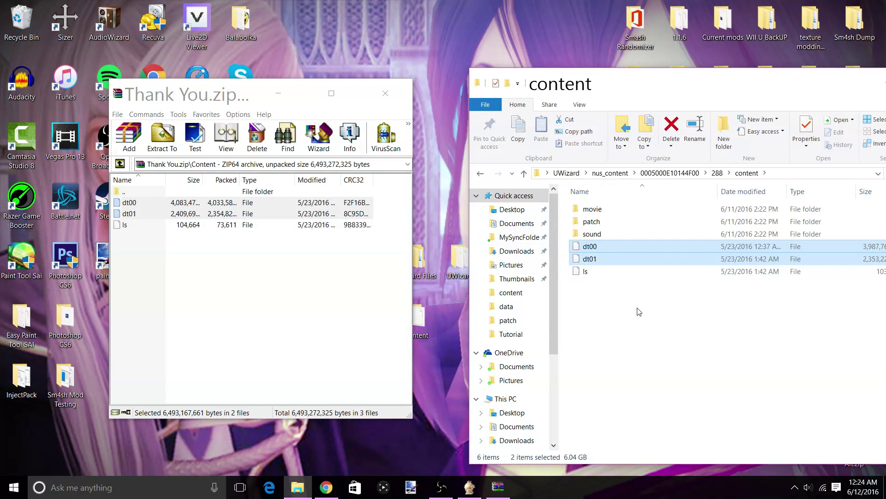
pyautogui.click(385, 93)
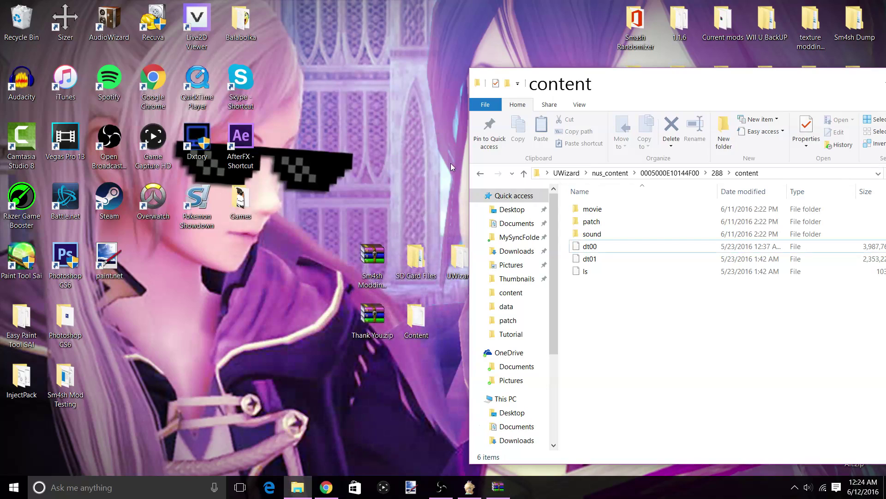
# Move the 288 folder from 0005000E10144F00 to the desktop and close the emptied folder's window.
pyautogui.click(481, 175)
pyautogui.click(478, 175)
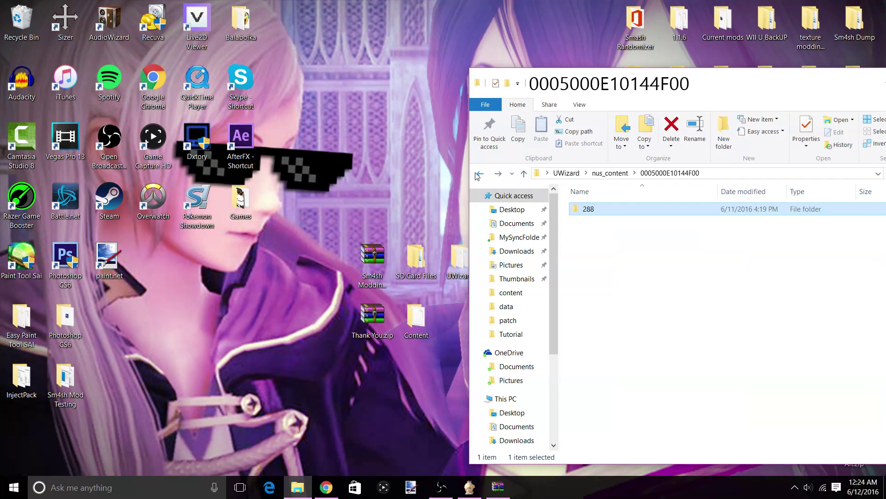
pyautogui.moveTo(586, 209); pyautogui.dragTo(421, 214)
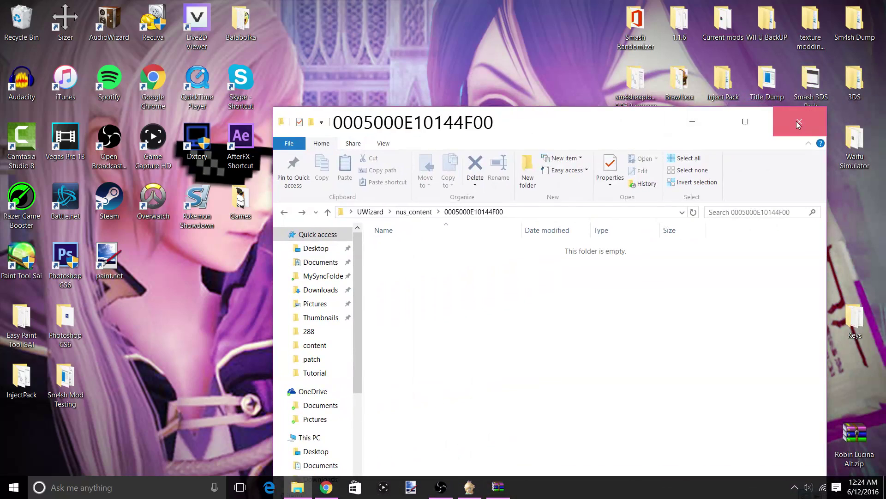
pyautogui.click(801, 121)
# Start Sm4shFileExplorer.exe from the desktop's Sm4shExplorer folder and choose the desktop's 288 folder as the game folder.
pyautogui.doubleClick(502, 276)
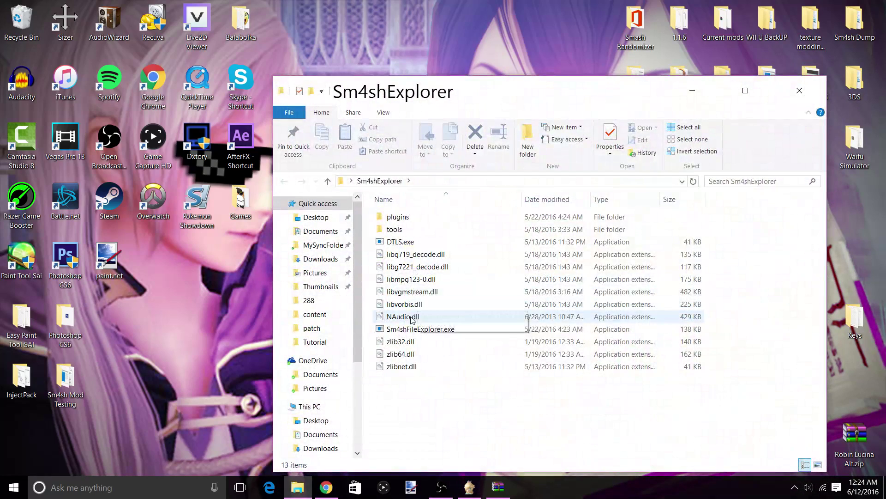
pyautogui.doubleClick(406, 328)
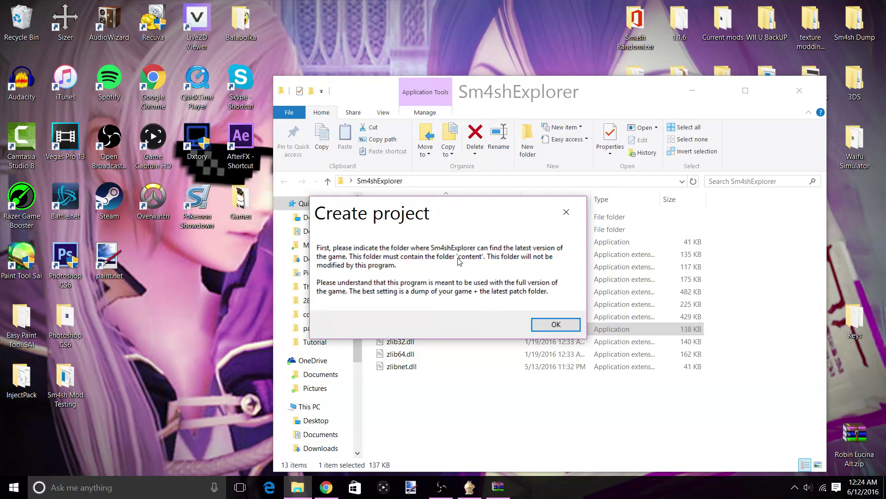
pyautogui.click(537, 323)
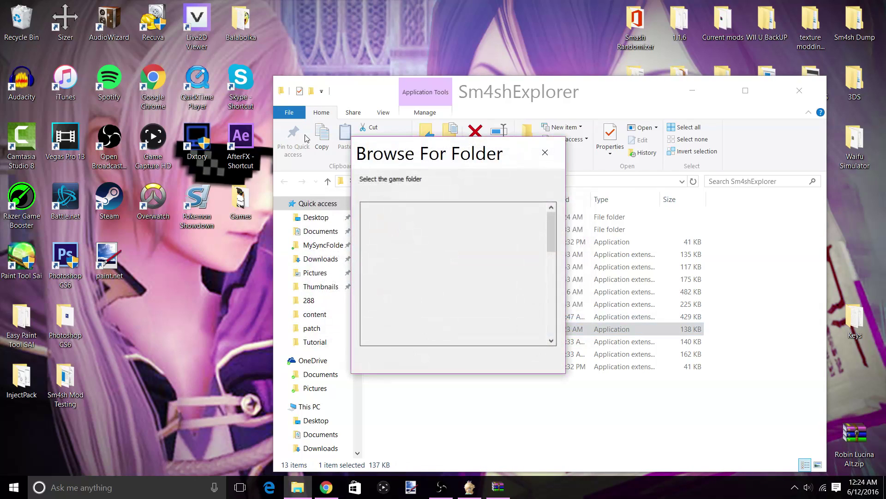
pyautogui.moveTo(551, 227); pyautogui.dragTo(549, 249)
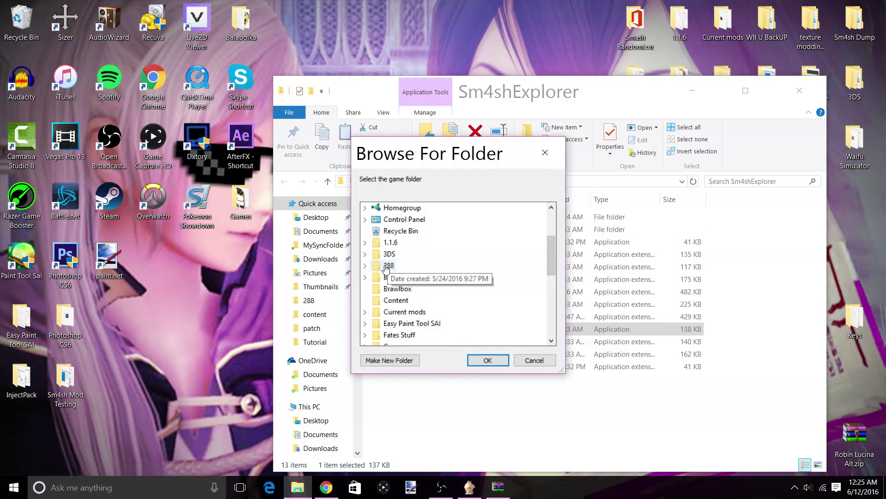
pyautogui.doubleClick(392, 268)
pyautogui.click(489, 362)
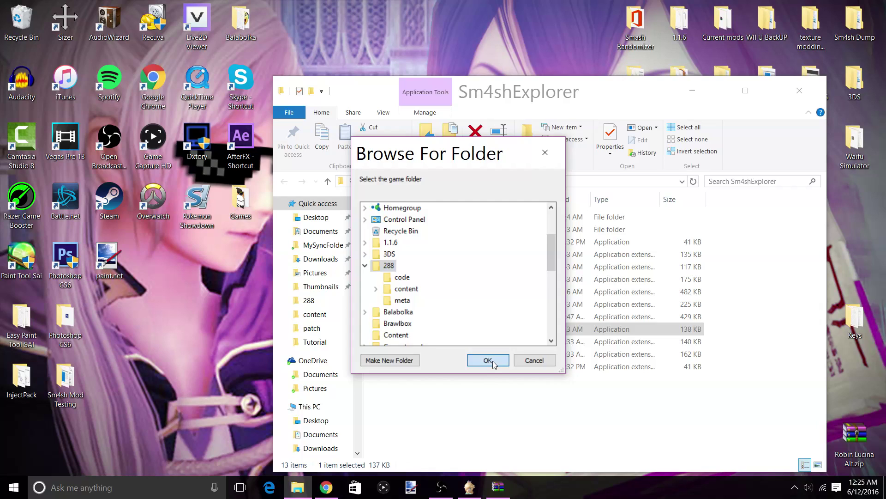
# Accept the remaining project creation messages and close the Sm4shExplorer folder window.
pyautogui.click(259, 116)
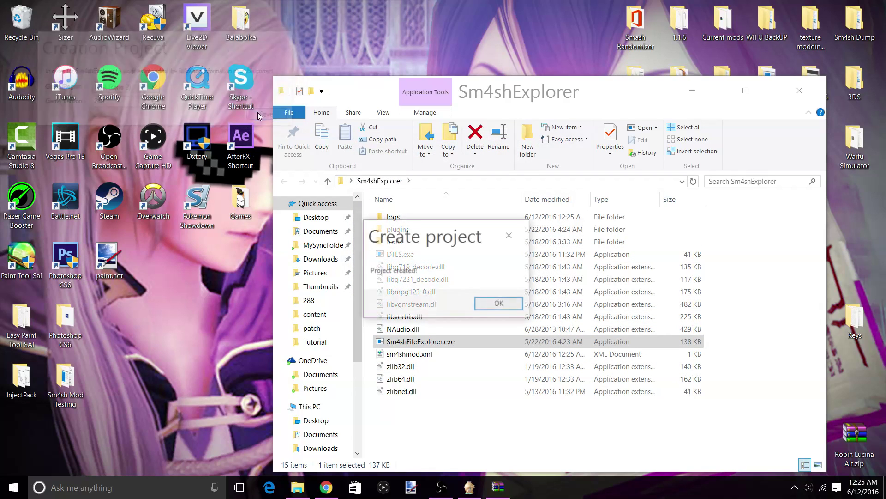
pyautogui.click(500, 304)
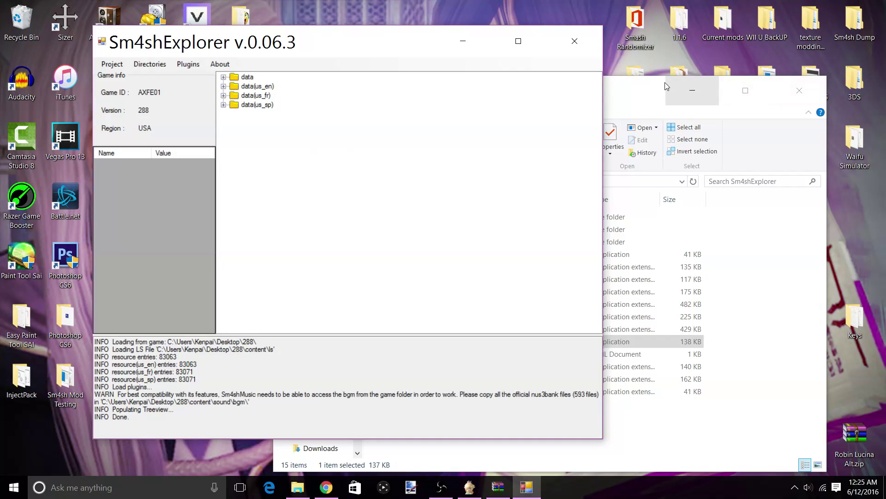
pyautogui.click(800, 91)
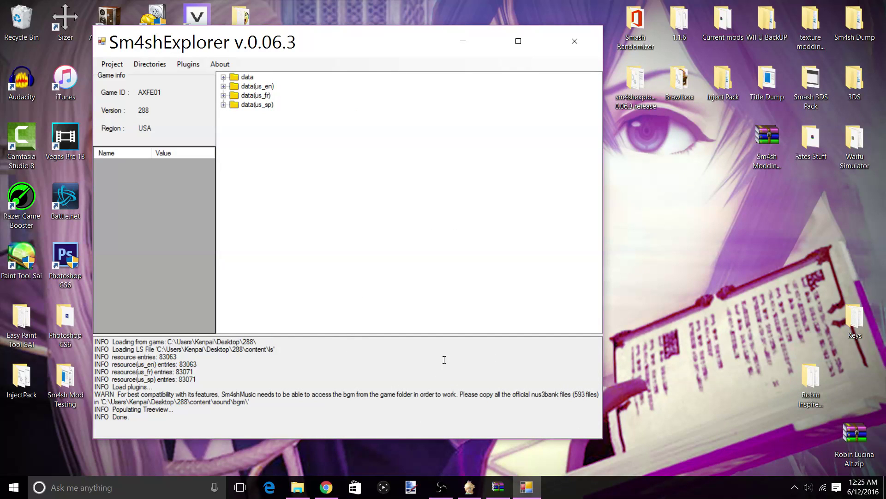
# Look through GameBanana's Super Smash Bros. for Wii U page and the Robin Inspired Lucina skin page in Chrome, then minimize the browser.
pyautogui.click(333, 486)
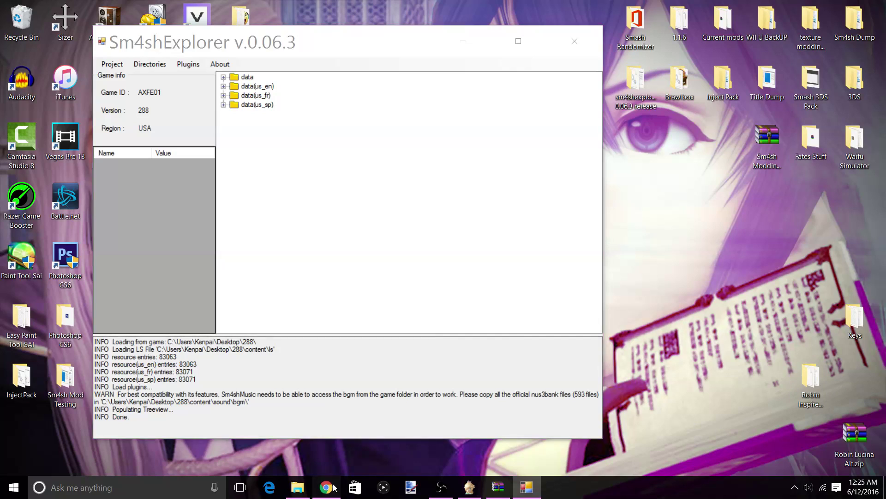
pyautogui.click(221, 6)
pyautogui.moveTo(255, 59)
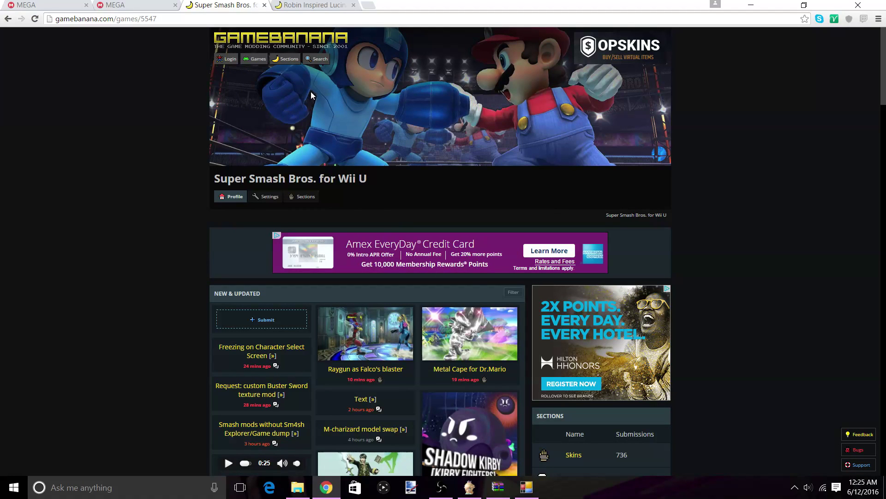
pyautogui.scroll(-4, 454, 343)
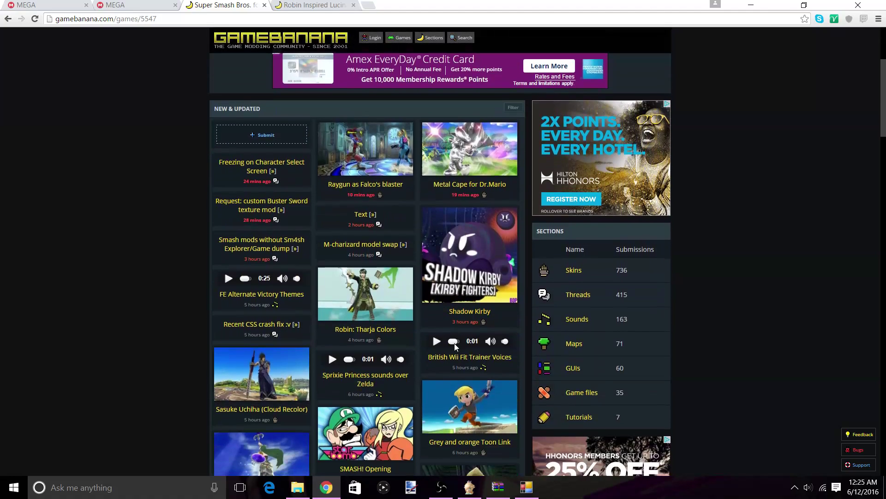
pyautogui.scroll(2, 454, 343)
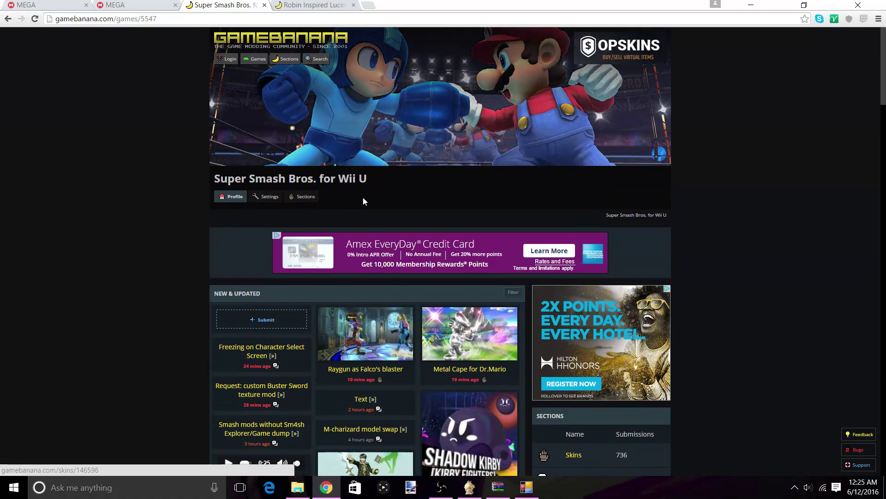
pyautogui.click(316, 4)
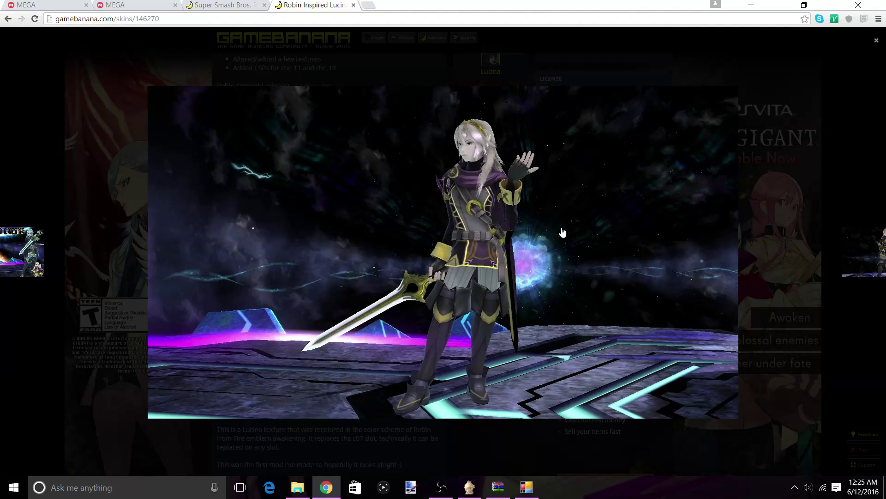
pyautogui.click(742, 6)
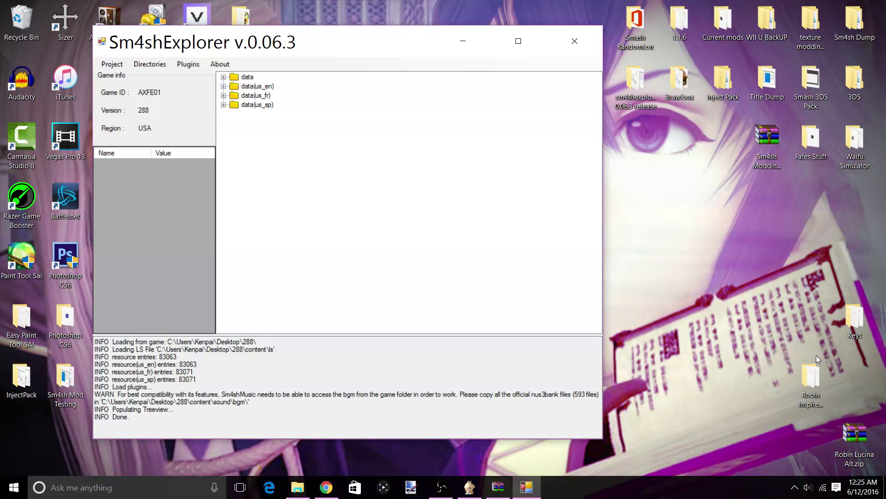
# Expand the data, fighter and lucina folders in the Sm4shExplorer tree.
pyautogui.doubleClick(230, 77)
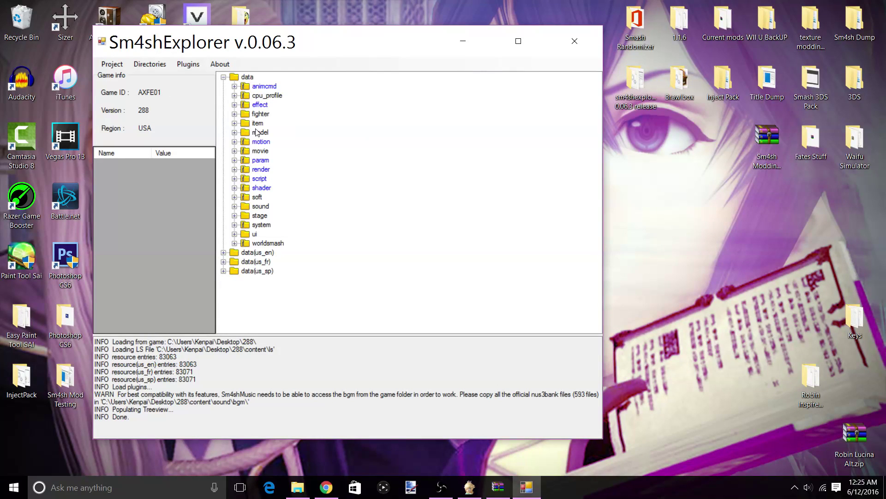
pyautogui.click(260, 114)
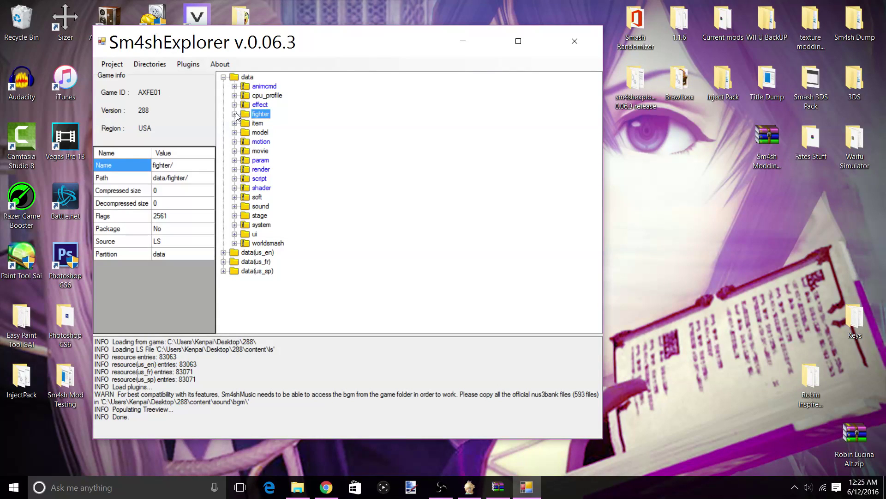
pyautogui.click(235, 114)
pyautogui.scroll(1, 290, 226)
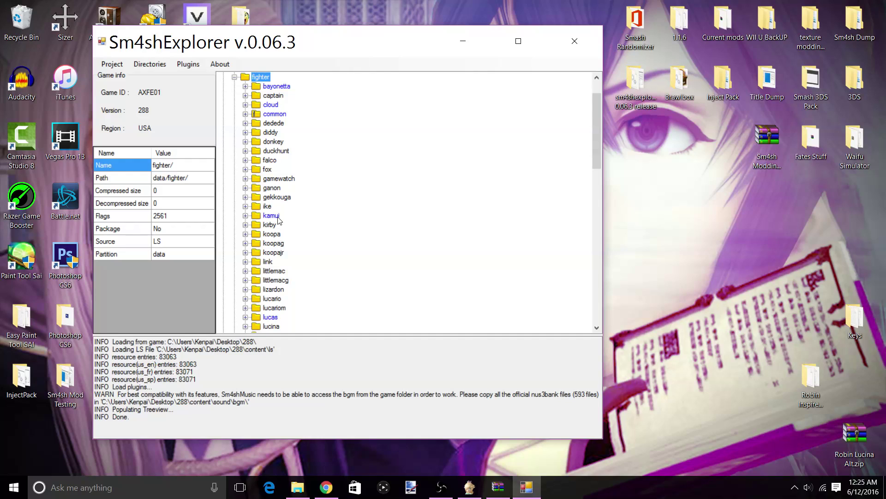
pyautogui.scroll(1, 275, 203)
pyautogui.scroll(-1, 275, 299)
pyautogui.click(271, 326)
pyautogui.click(245, 326)
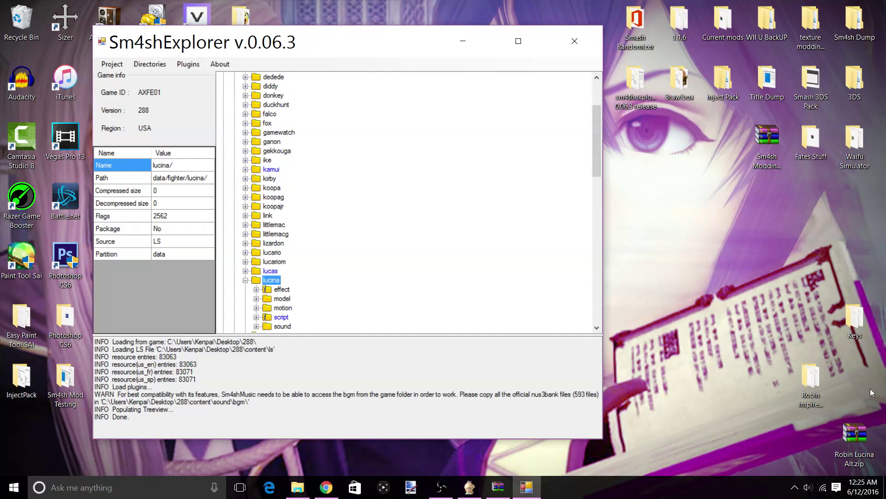
# Open the desktop's Robin Inspired Lucina Costume folder beside the tree and expand lucina's model and body folders.
pyautogui.doubleClick(800, 370)
pyautogui.moveTo(615, 92); pyautogui.dragTo(692, 79)
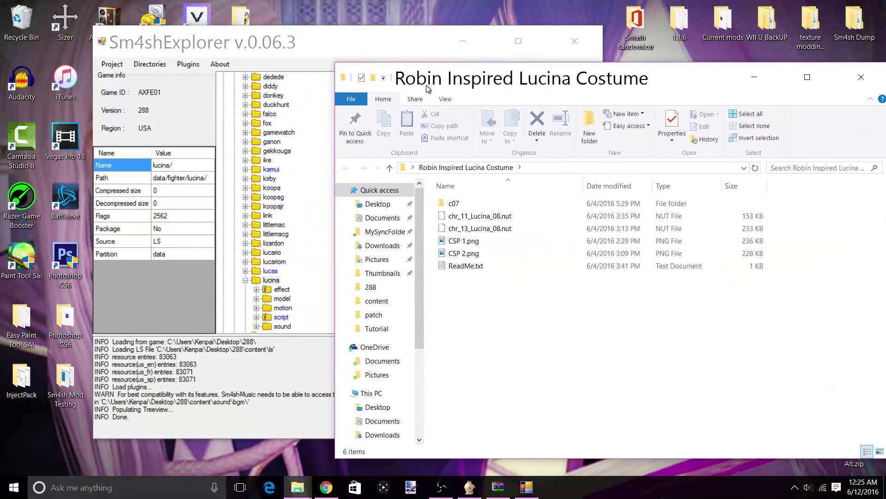
pyautogui.scroll(-1, 266, 315)
pyautogui.scroll(-1, 266, 316)
pyautogui.click(257, 244)
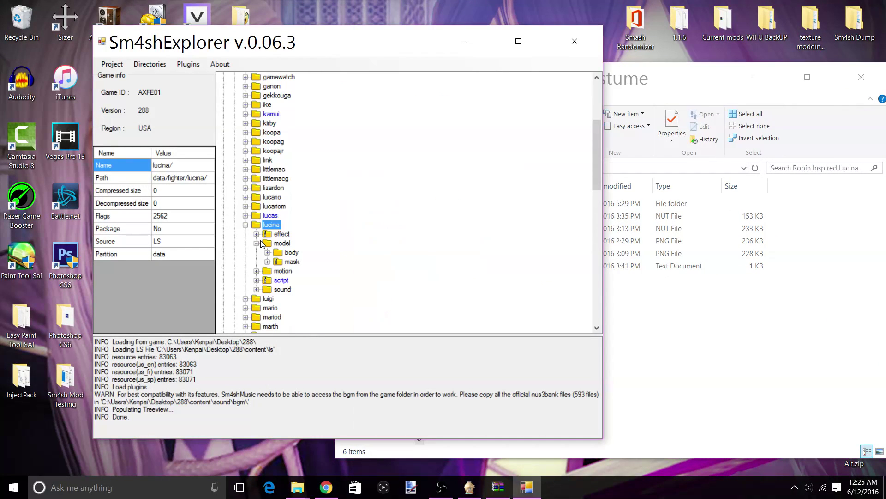
pyautogui.doubleClick(279, 256)
# Add all files from the costume's c07 folder to data/fighter/lucina/model/body/c07 in the project.
pyautogui.click(694, 317)
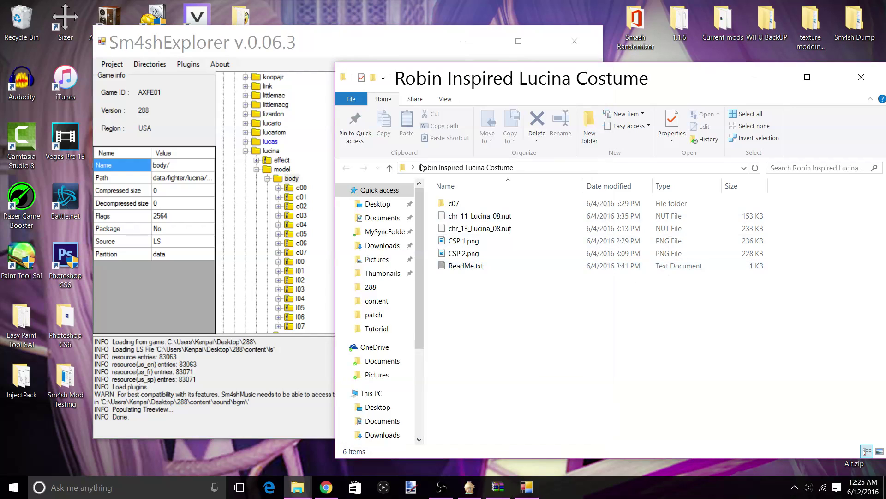
pyautogui.click(472, 208)
pyautogui.doubleClick(472, 208)
pyautogui.hotkey('ctrl', 'a')
pyautogui.moveTo(466, 207); pyautogui.dragTo(297, 216)
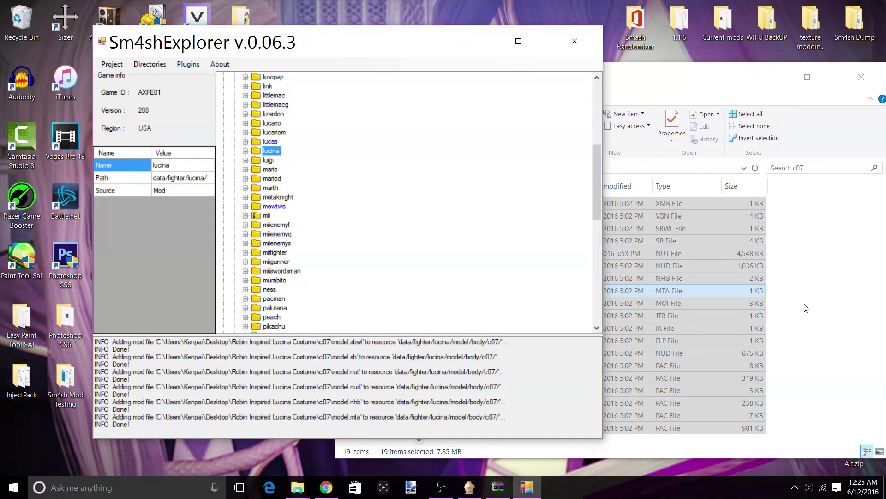
# Add chr_11_Lucina_08.nut to chr_11 and chr_13_Lucina_08.nut to chr_13 under data/ui/replace/chr.
pyautogui.click(346, 168)
pyautogui.scroll(-4, 259, 203)
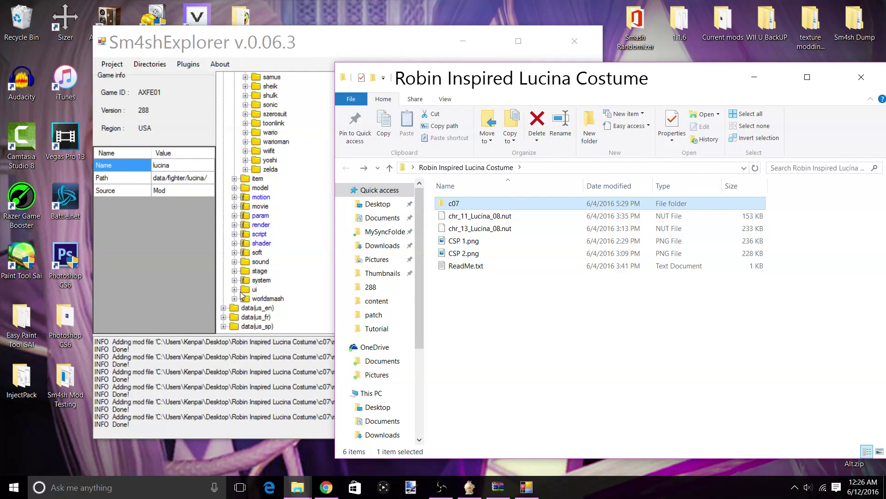
pyautogui.doubleClick(255, 188)
pyautogui.doubleClick(273, 298)
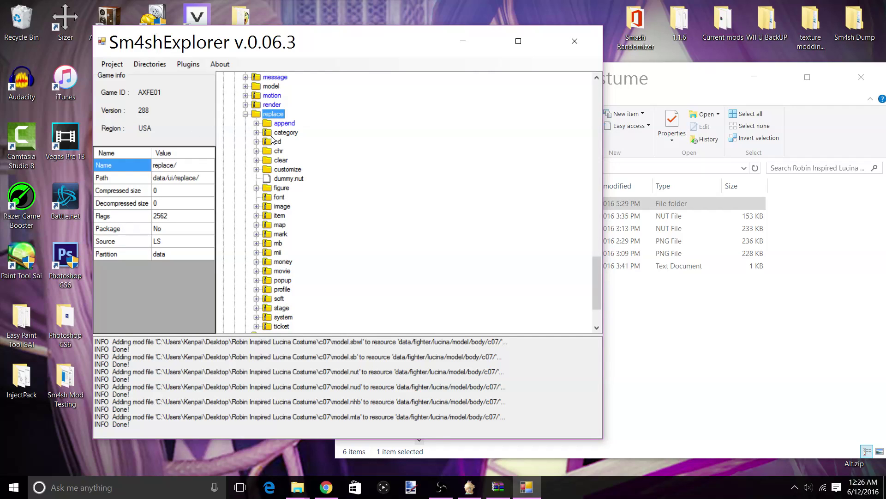
pyautogui.doubleClick(279, 151)
pyautogui.moveTo(480, 216); pyautogui.dragTo(304, 198)
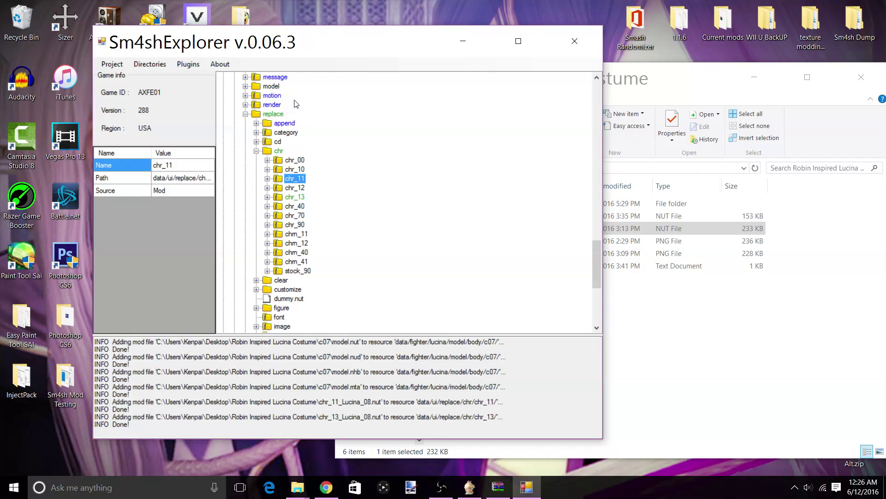
# Build the mod with packing and check the log for the end of the compilation.
pyautogui.click(112, 64)
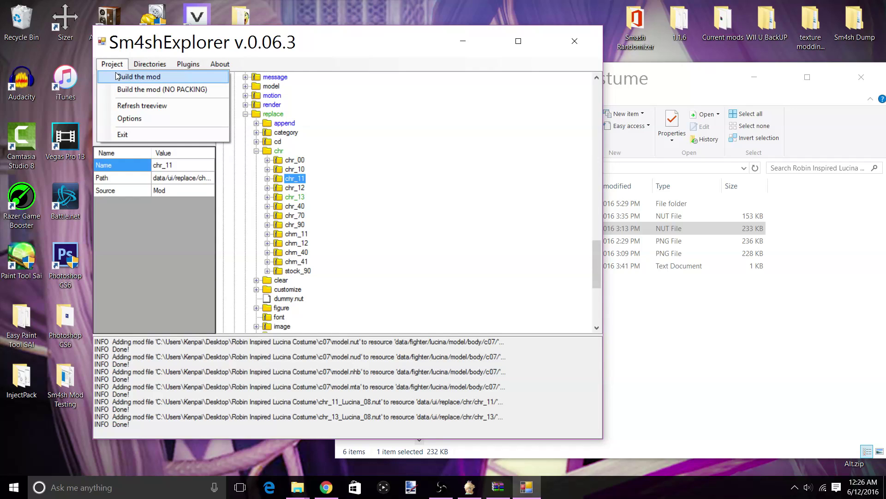
pyautogui.click(117, 76)
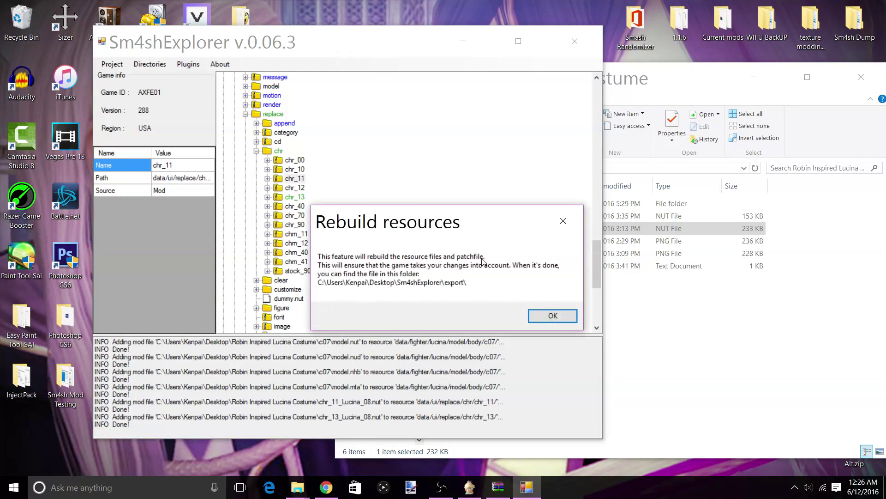
pyautogui.click(534, 314)
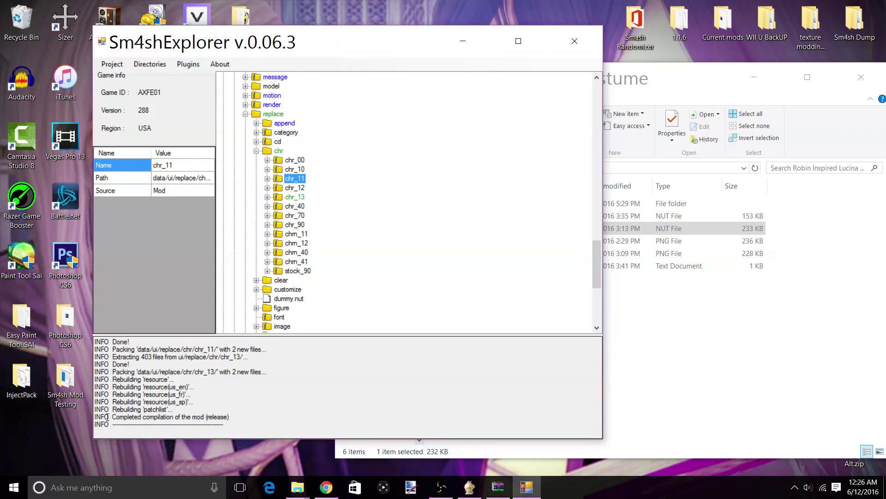
pyautogui.moveTo(106, 417); pyautogui.dragTo(236, 418)
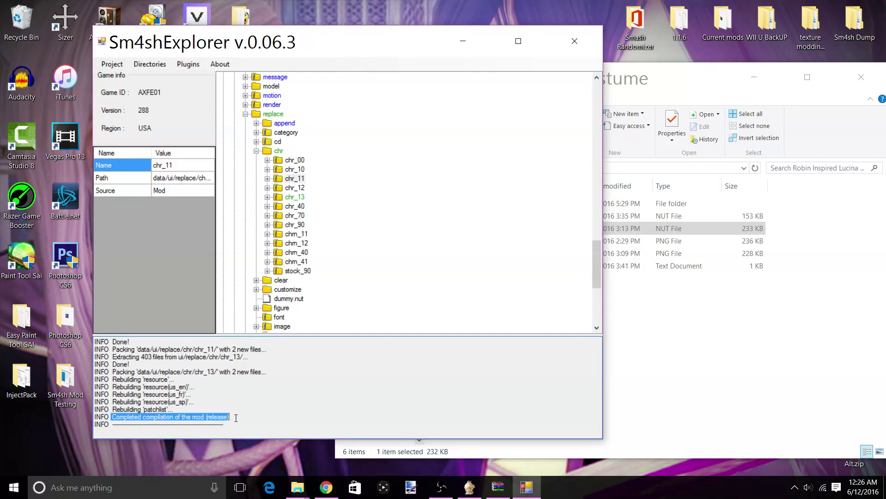
pyautogui.click(251, 402)
# Open the project's export directory and go to the content folder inside release.
pyautogui.click(150, 64)
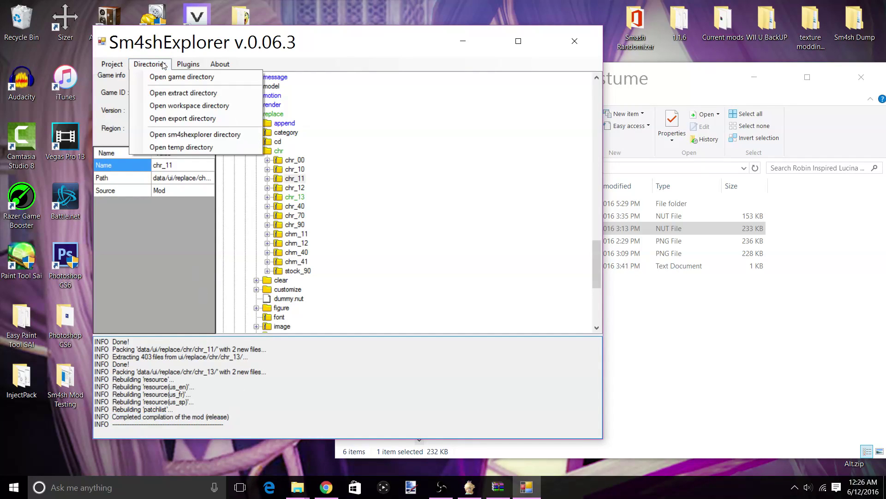
pyautogui.click(176, 119)
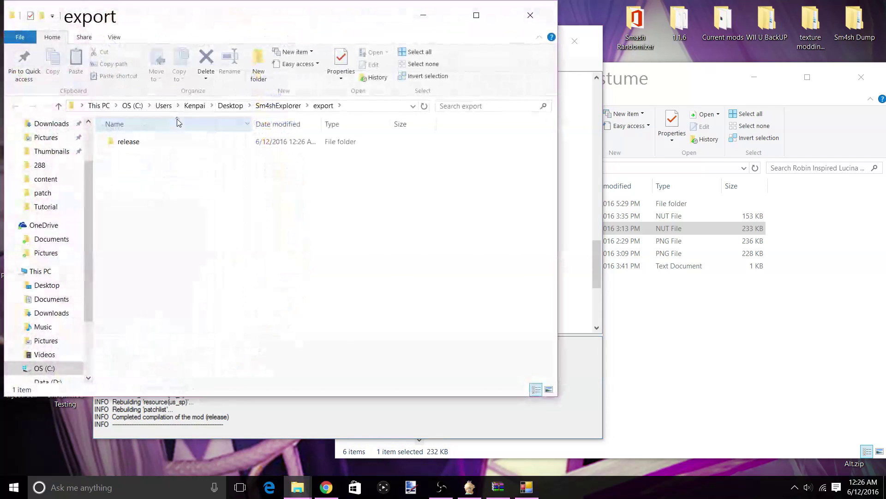
pyautogui.doubleClick(143, 141)
pyautogui.click(143, 143)
pyautogui.doubleClick(142, 144)
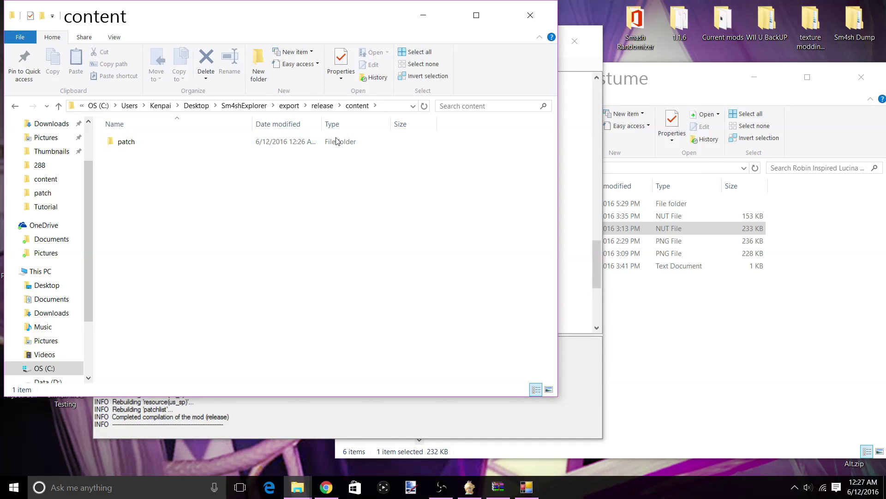
# Minimize the export and Sm4shExplorer windows, open the SDHC (F:) card in the costume folder's window, and move that window aside.
pyautogui.click(423, 15)
pyautogui.click(459, 41)
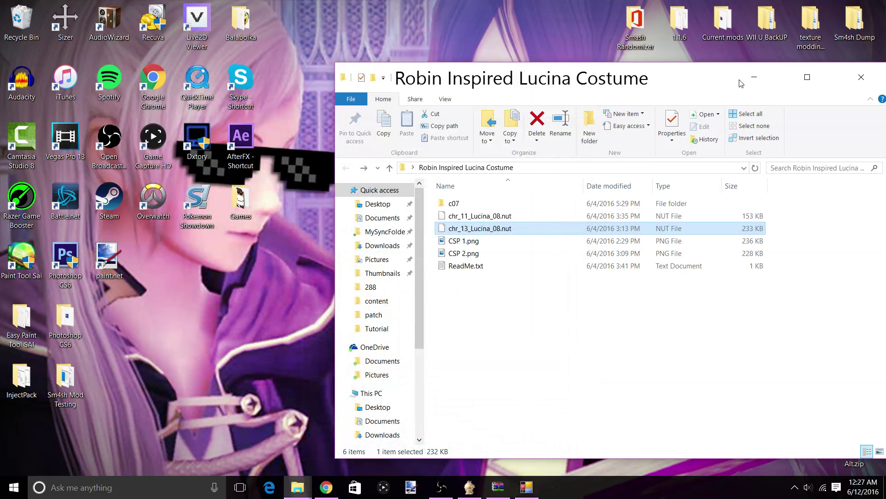
pyautogui.scroll(-2, 376, 314)
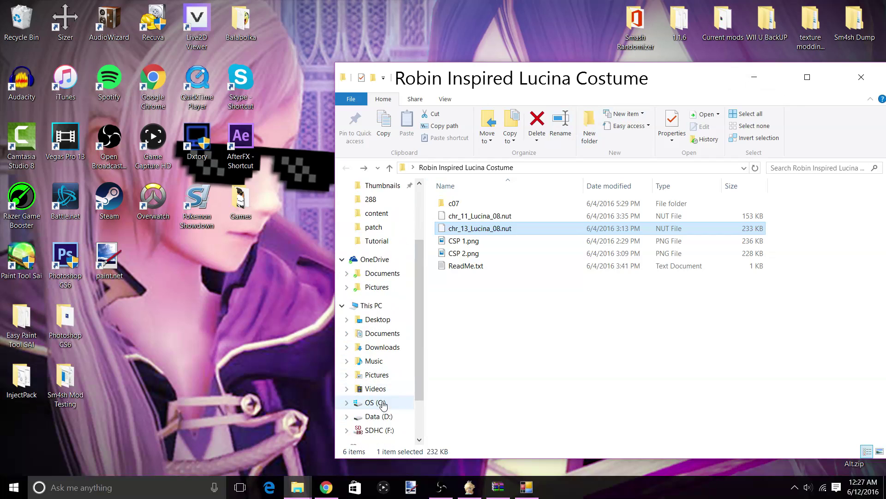
pyautogui.click(378, 430)
pyautogui.moveTo(560, 79); pyautogui.dragTo(60, 47)
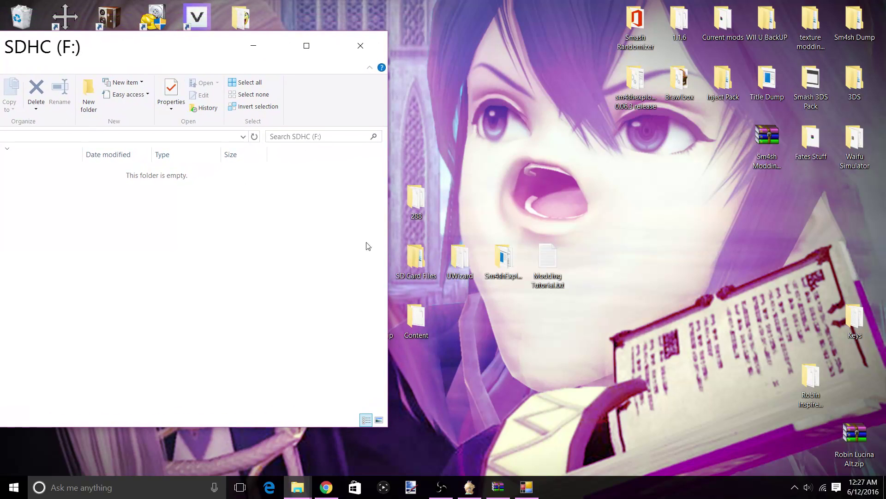
pyautogui.doubleClick(412, 255)
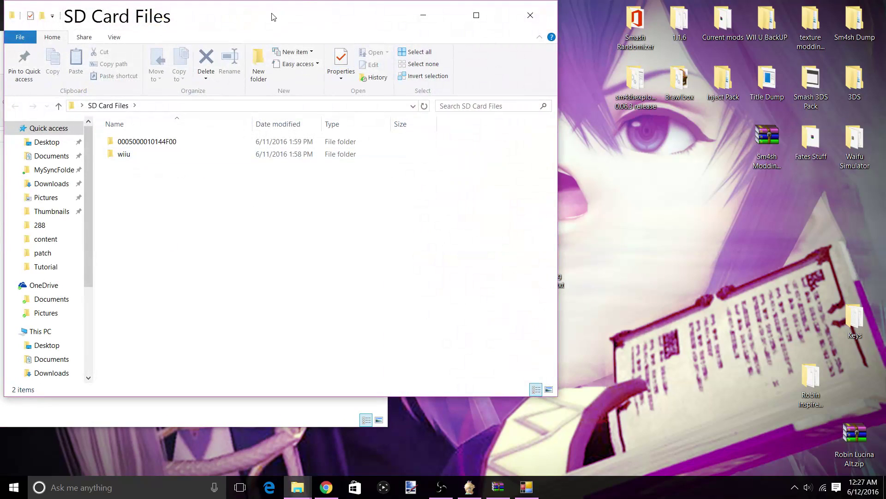
pyautogui.moveTo(274, 17); pyautogui.dragTo(663, 35)
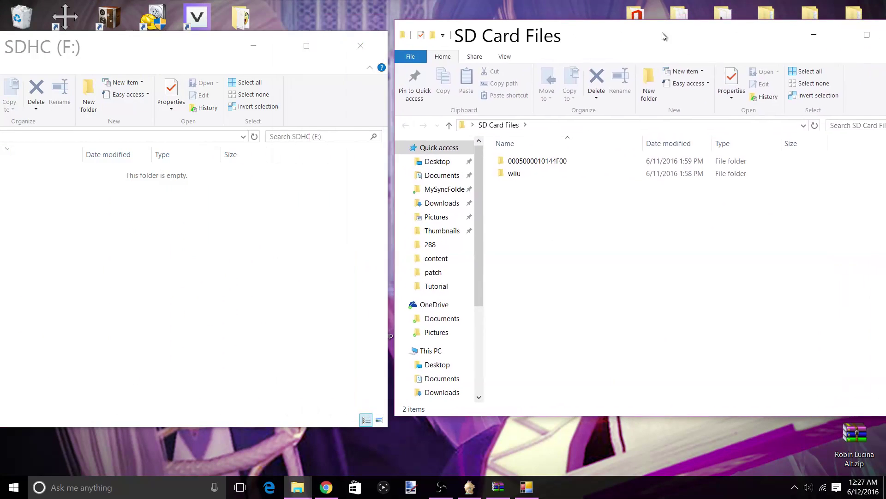
pyautogui.click(545, 175)
pyautogui.keyDown('shift'); pyautogui.click(552, 162); pyautogui.keyUp('shift')
pyautogui.click(209, 248)
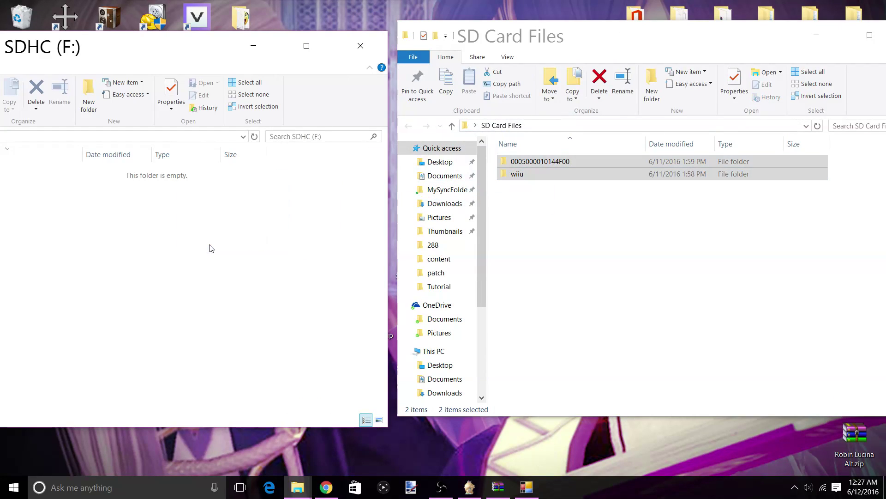
pyautogui.hotkey('ctrl', 'v')
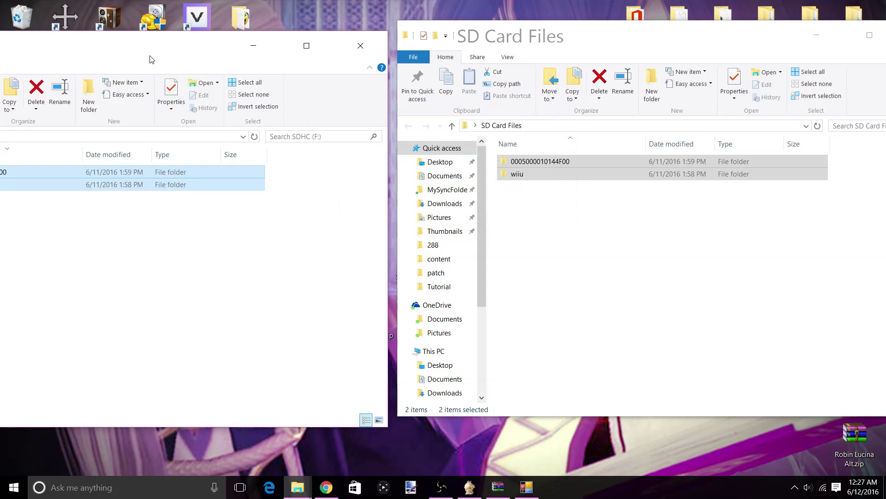
pyautogui.moveTo(149, 60); pyautogui.dragTo(364, 59)
pyautogui.click(223, 172)
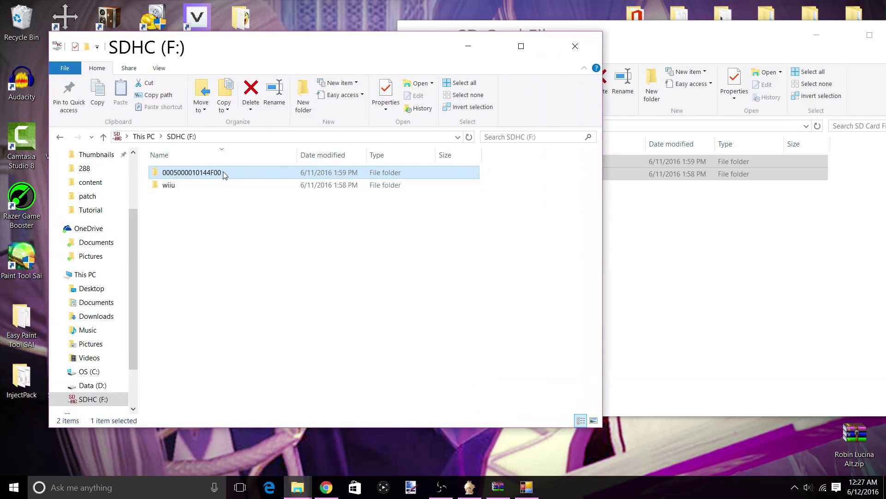
pyautogui.click(196, 173)
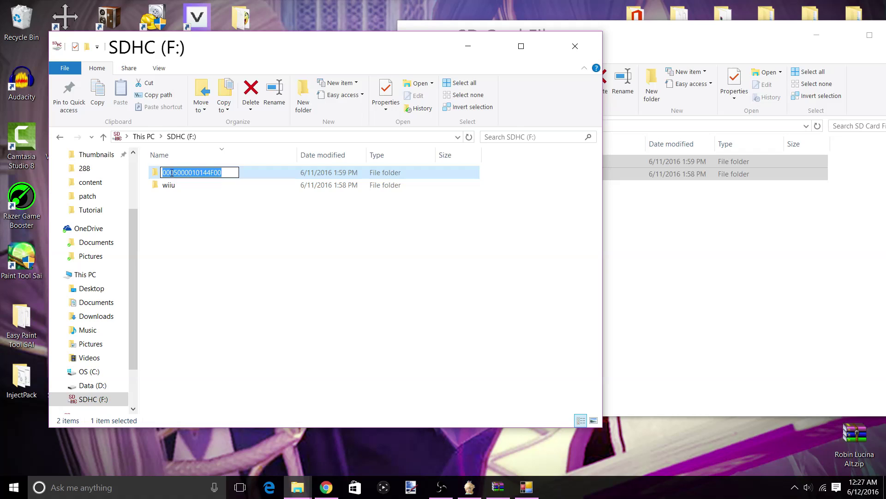
pyautogui.click(245, 174)
pyautogui.doubleClick(227, 174)
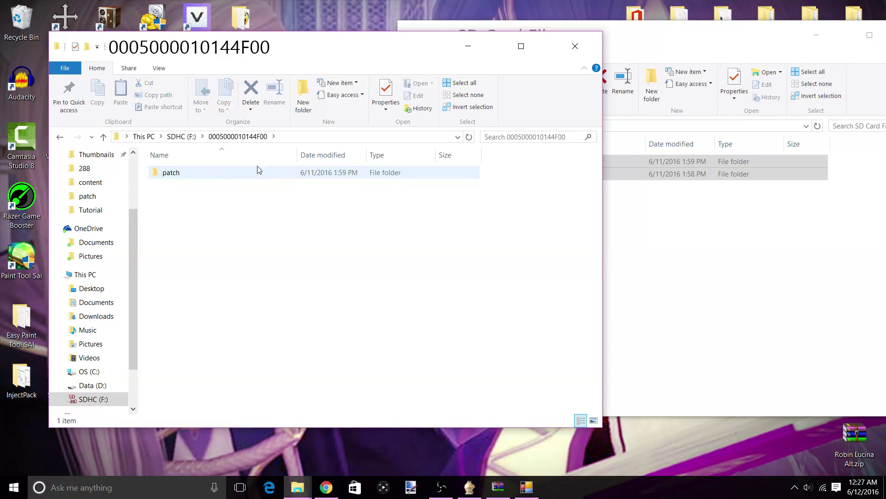
pyautogui.doubleClick(174, 173)
# Copy the patch folder from the exported release content folder into the card's patch folder.
pyautogui.moveTo(322, 483)
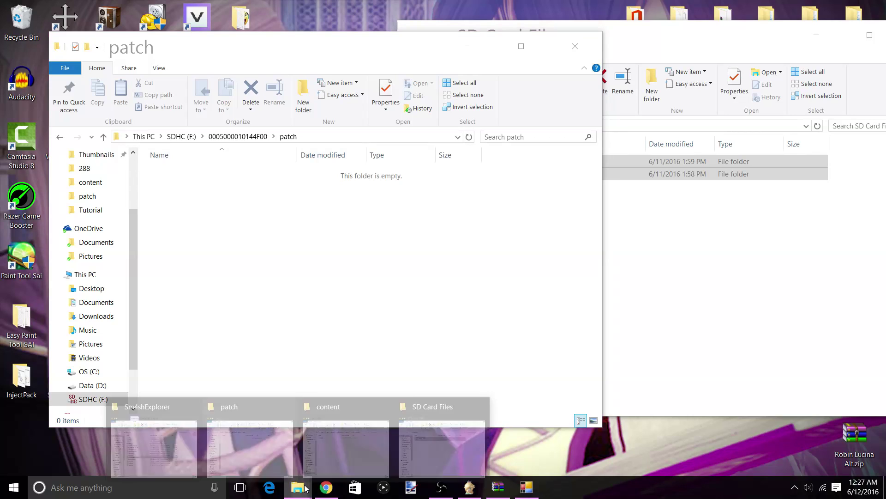
pyautogui.click(346, 460)
pyautogui.moveTo(212, 31); pyautogui.dragTo(624, 75)
pyautogui.moveTo(565, 188); pyautogui.dragTo(267, 217)
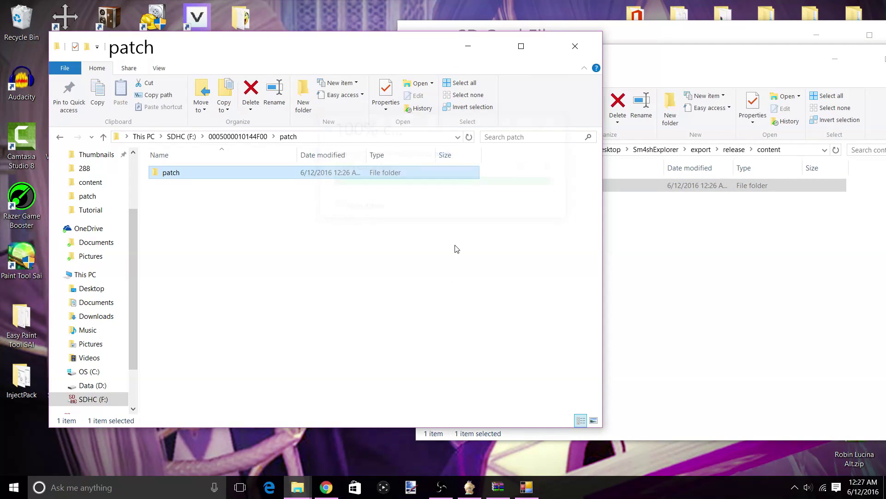
# Leave the card's patch folder and eject the SDHC (F:) card.
pyautogui.click(60, 138)
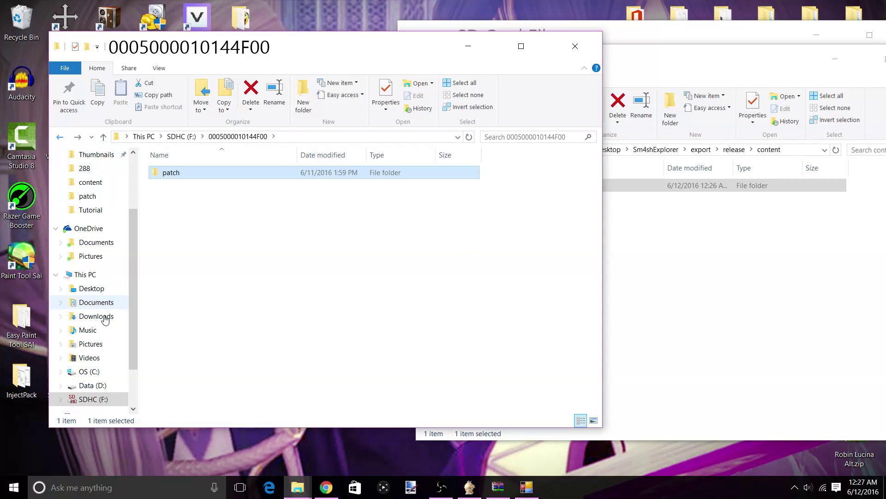
pyautogui.scroll(-1, 107, 318)
pyautogui.click(84, 387)
pyautogui.rightClick(84, 387)
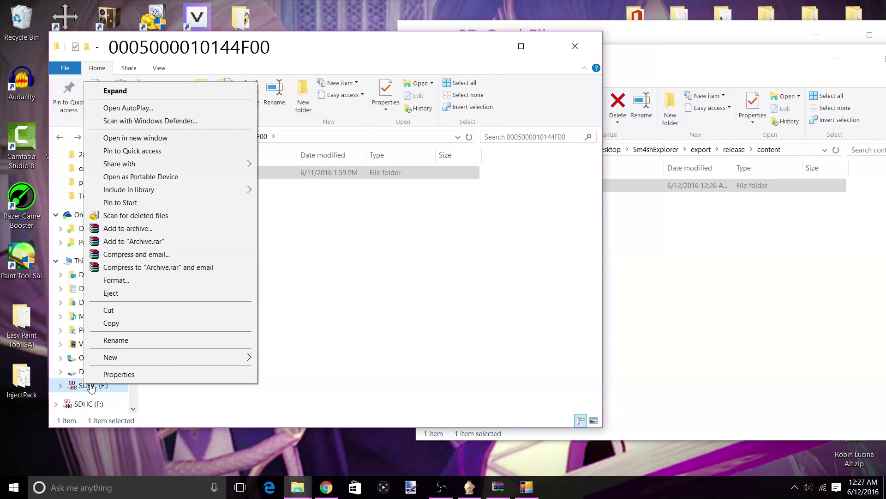
pyautogui.click(128, 295)
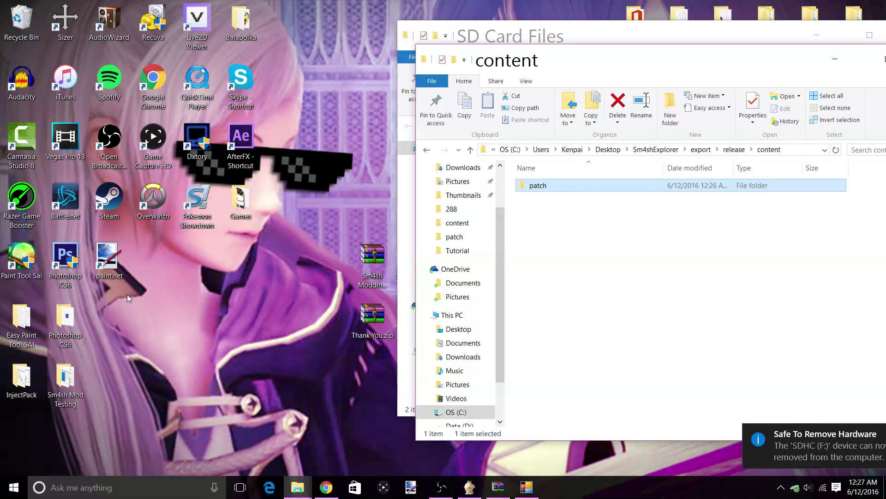
# Minimize the content and SD Card Files windows.
pyautogui.moveTo(751, 69); pyautogui.dragTo(547, 68)
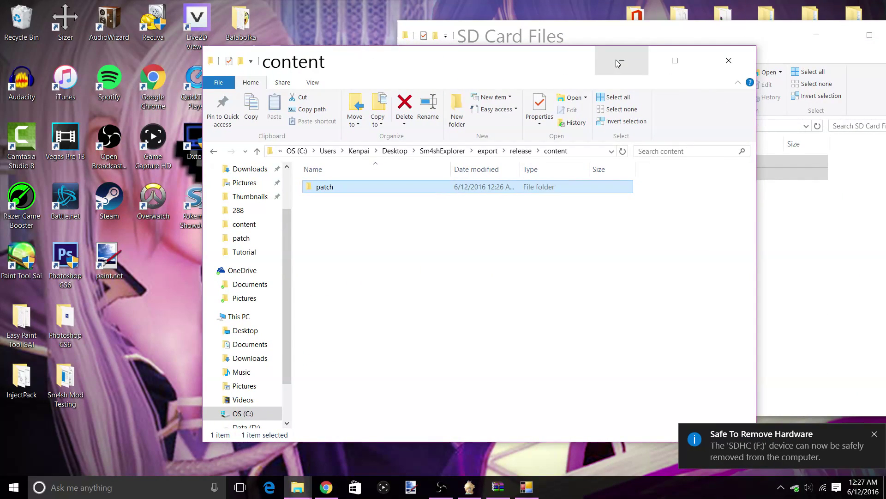
pyautogui.click(621, 62)
pyautogui.click(809, 37)
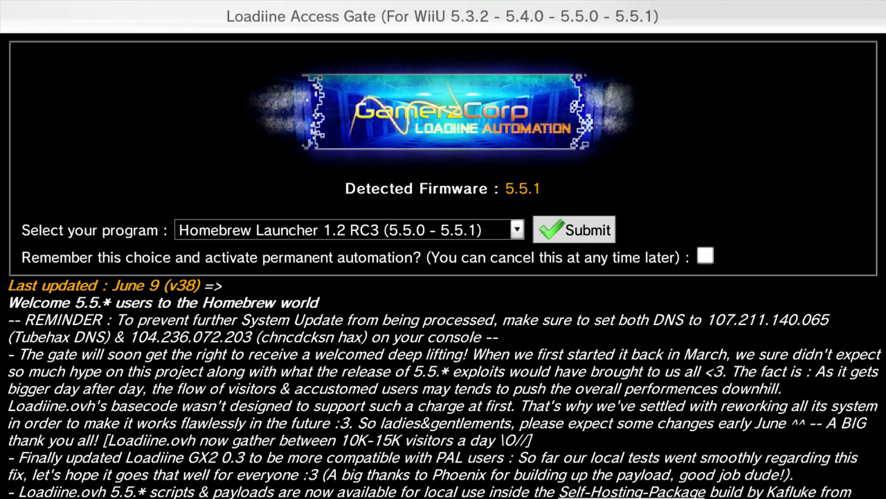
# Choose SDCafiine + Kernel (5.5.0 - 5.5.1) as the program on the Wii U's Loadiine Access Gate page.
pyautogui.click(505, 235)
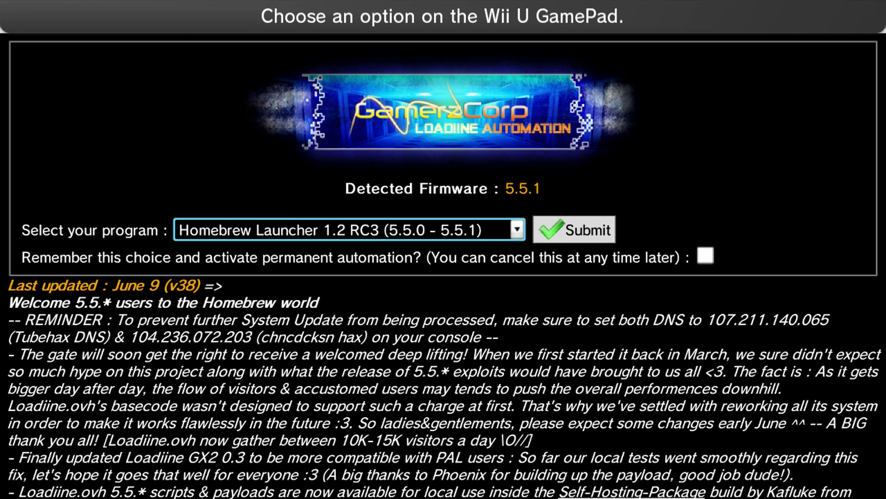
pyautogui.click(350, 230)
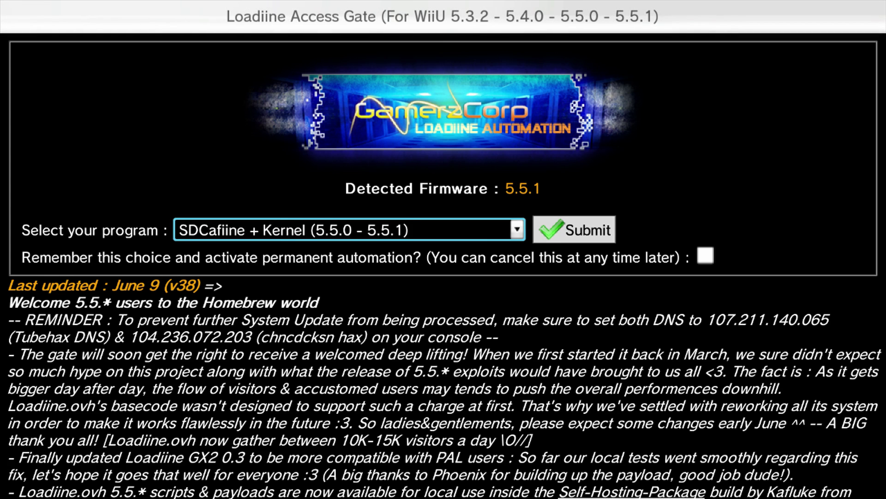
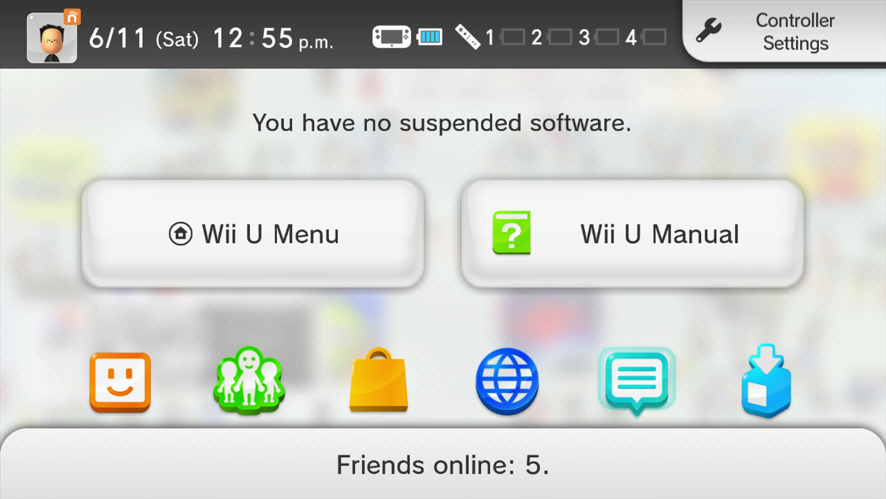
# Open the Internet Browser from the Wii U home menu again, and leave the home menu once finished there.
pyautogui.press('Left')
pyautogui.press('Return')
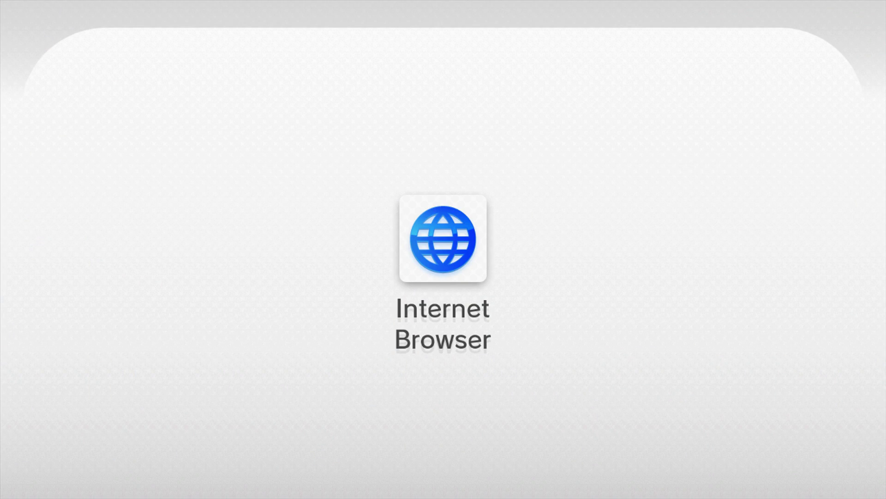
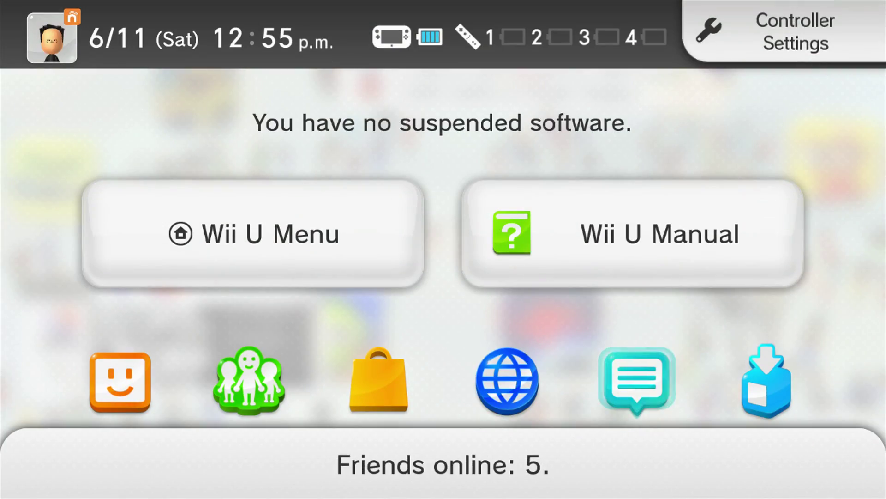
pyautogui.press('Escape')
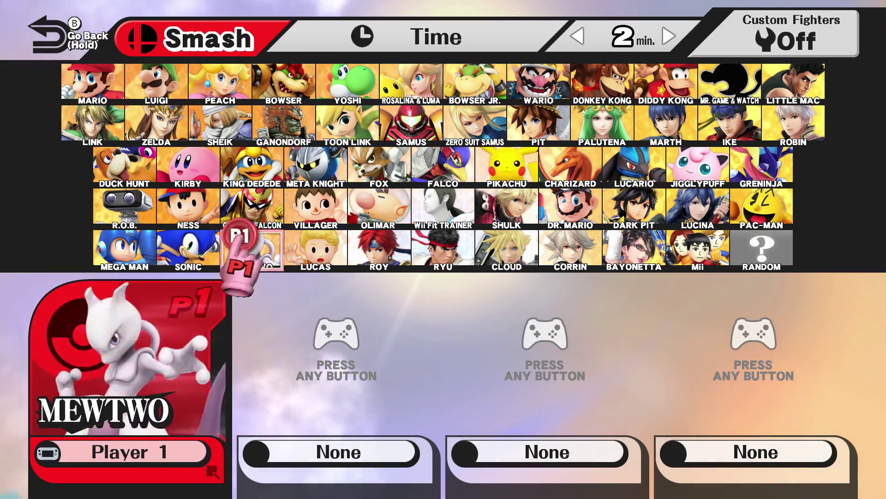
# Pick Lucina as Player 1's fighter and cycle through her costumes to the Robin Inspired one.
pyautogui.click(698, 213)
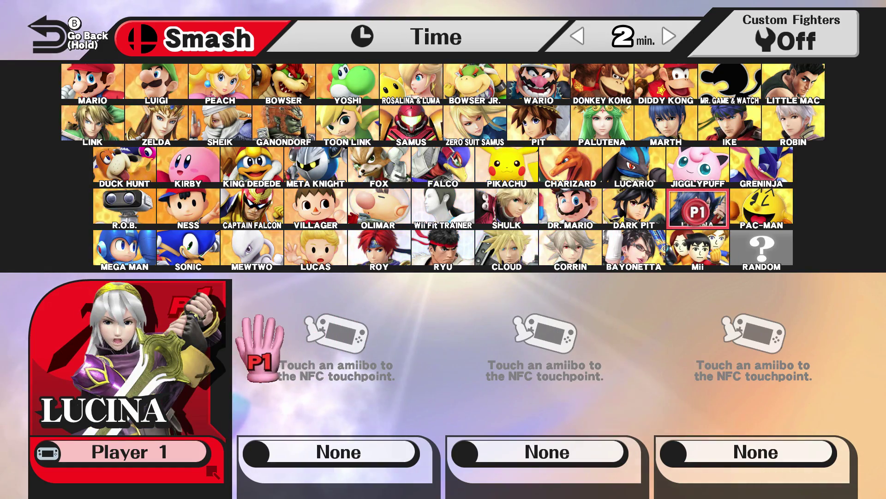
pyautogui.press('Right')
pyautogui.press('Left')
pyautogui.press('Right')
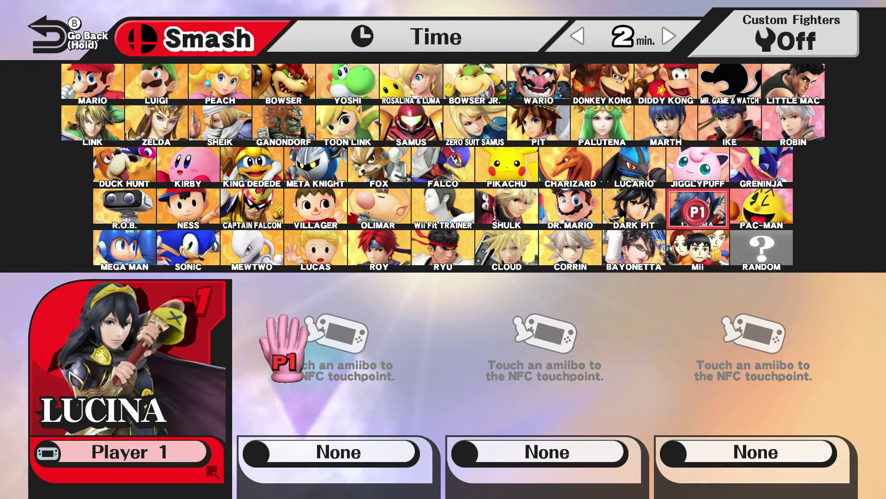
pyautogui.press('Left')
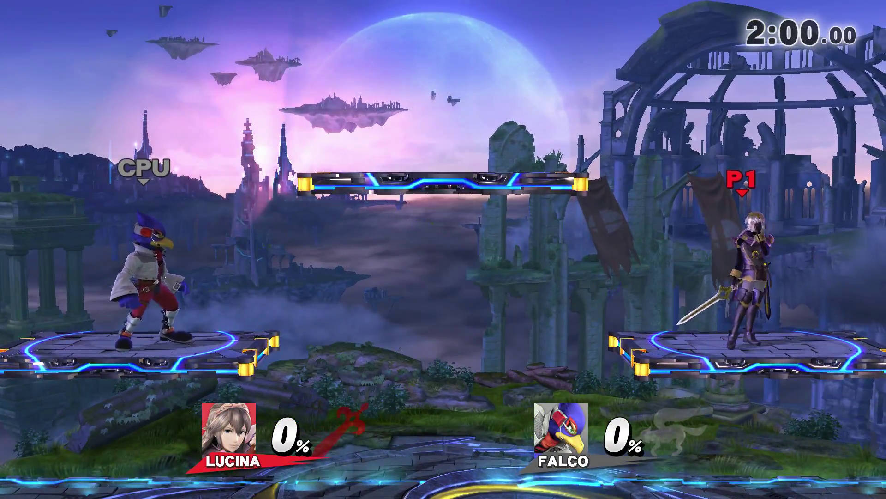
# Pause the match to examine Lucina's modded costume up close, and resume play.
pyautogui.press('Return')
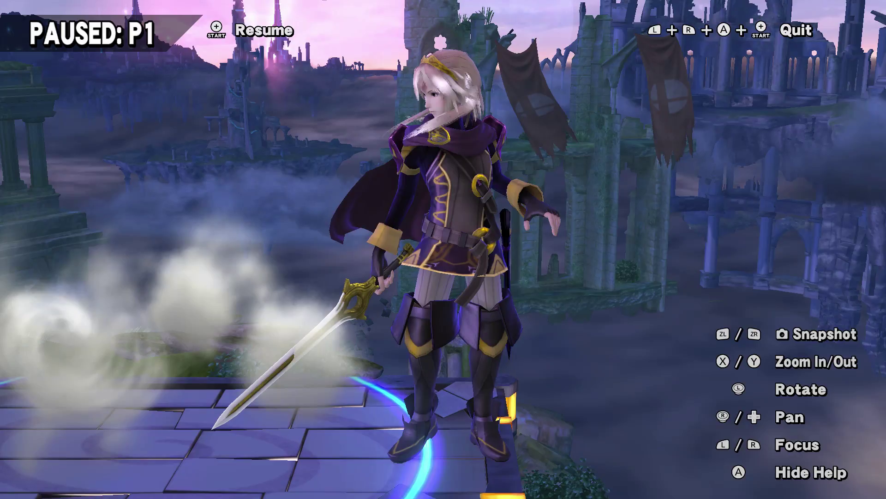
pyautogui.press('Return')
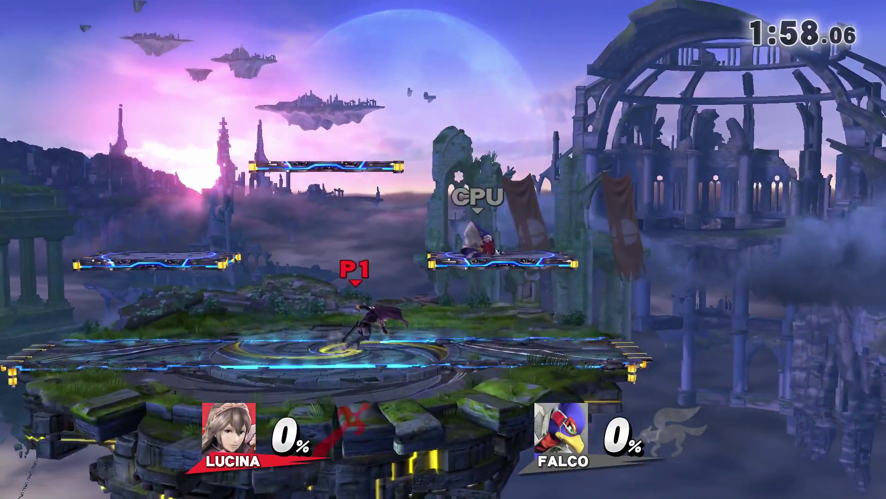
pyautogui.press('Return')
pyautogui.press('Return')
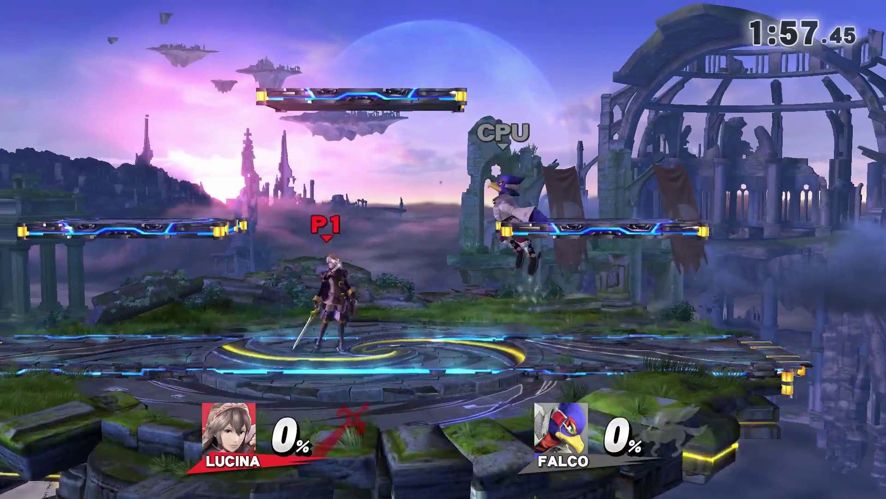
pyautogui.press('Return')
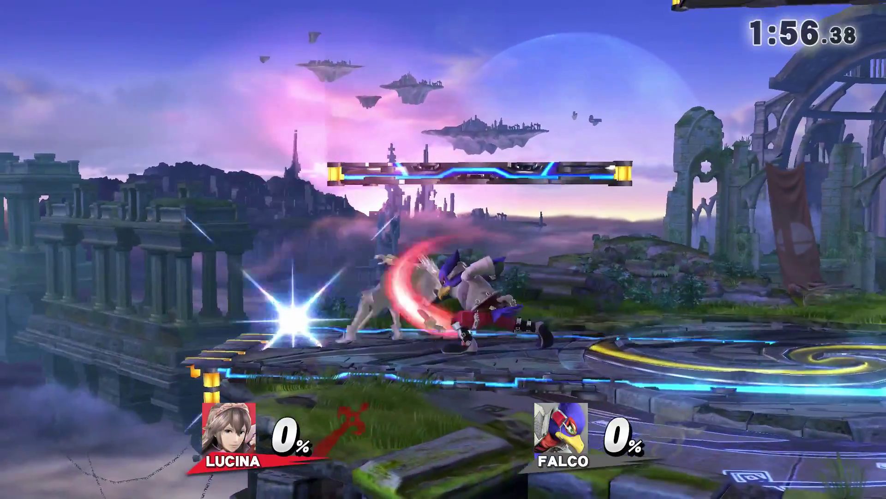